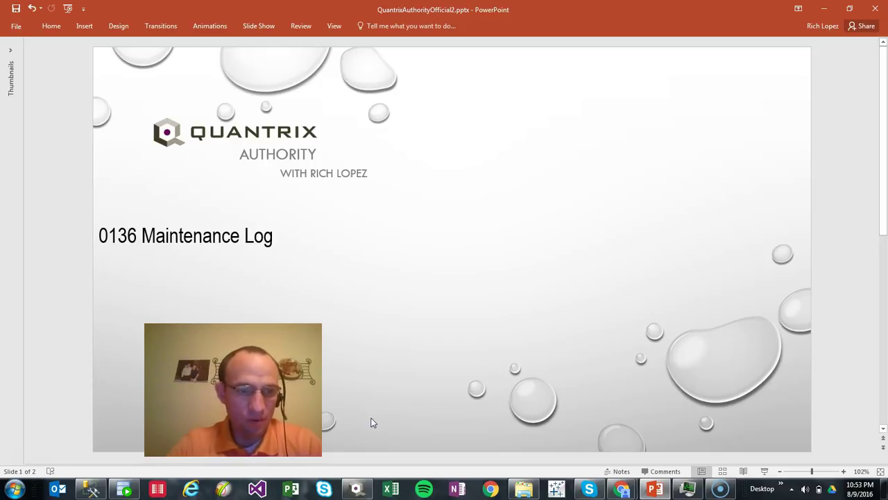
- Switch to Quantrix Modeler and review the name, location and capacity columns of the Machine Master matrix
key(alt+Tab)
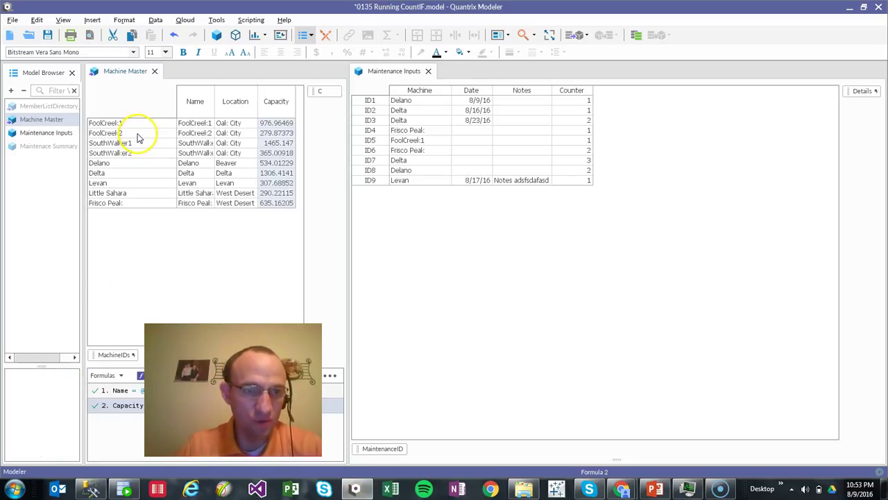
click(202, 108)
click(239, 103)
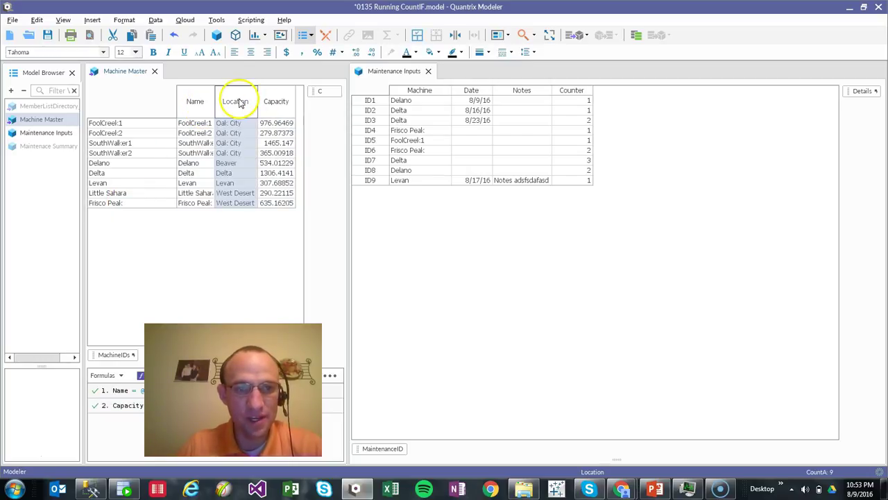
click(276, 114)
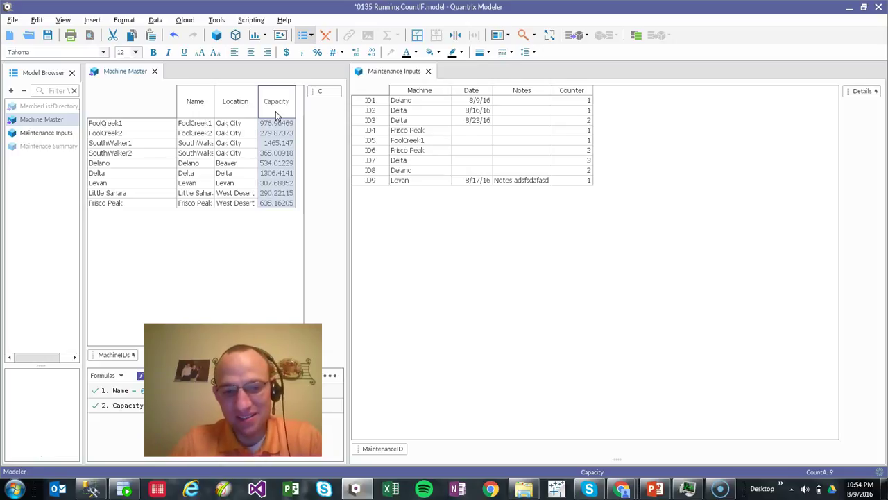
click(278, 124)
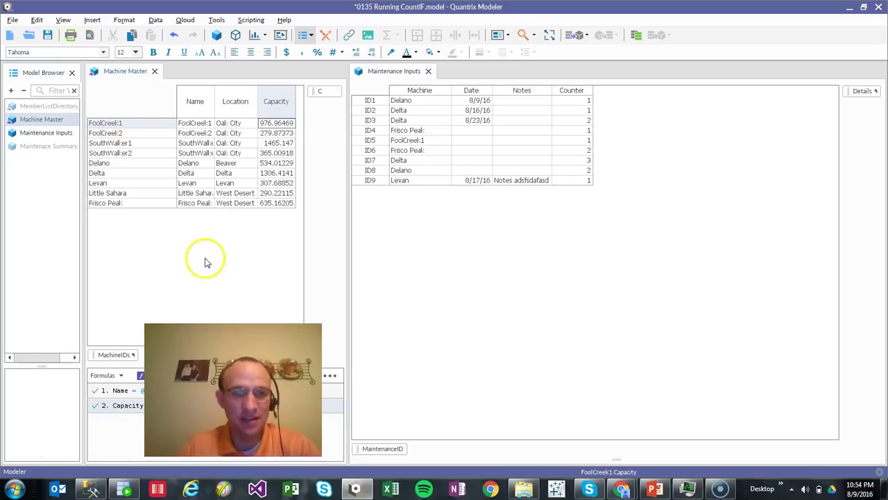
click(277, 193)
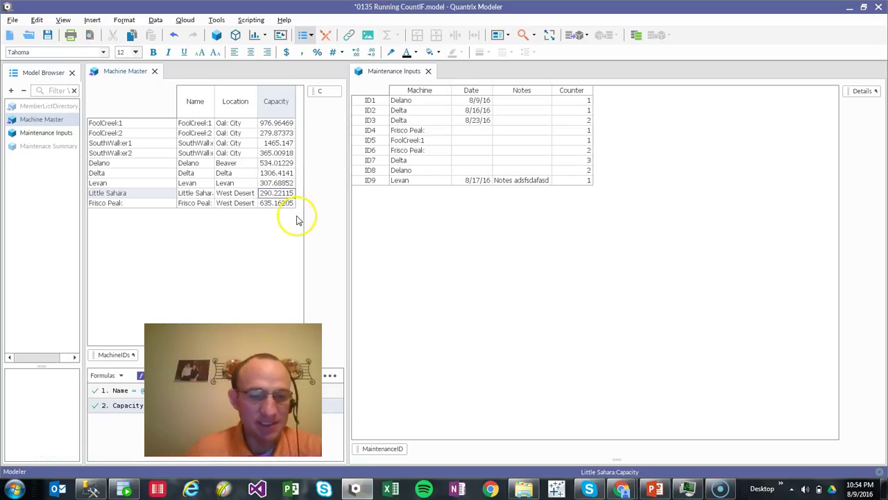
click(740, 182)
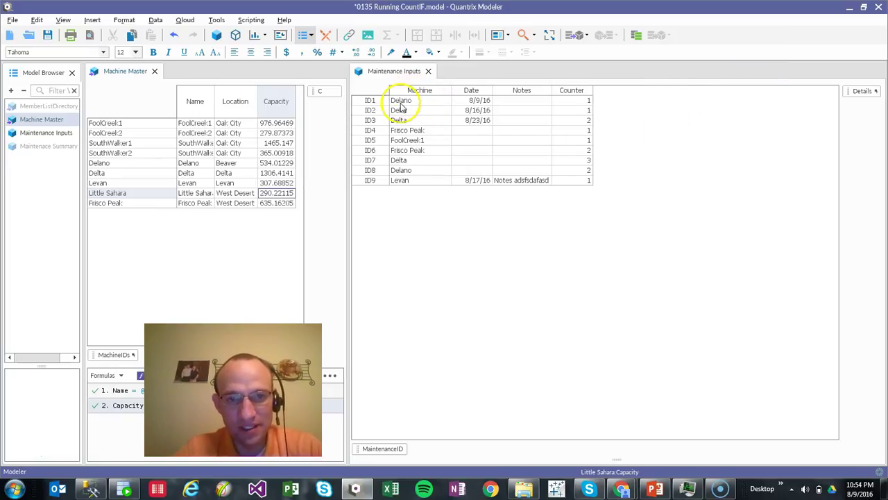
- Review the machine, date, notes and counter columns of the Maintenance Inputs matrix and display its formulas
drag(390, 452, 417, 121)
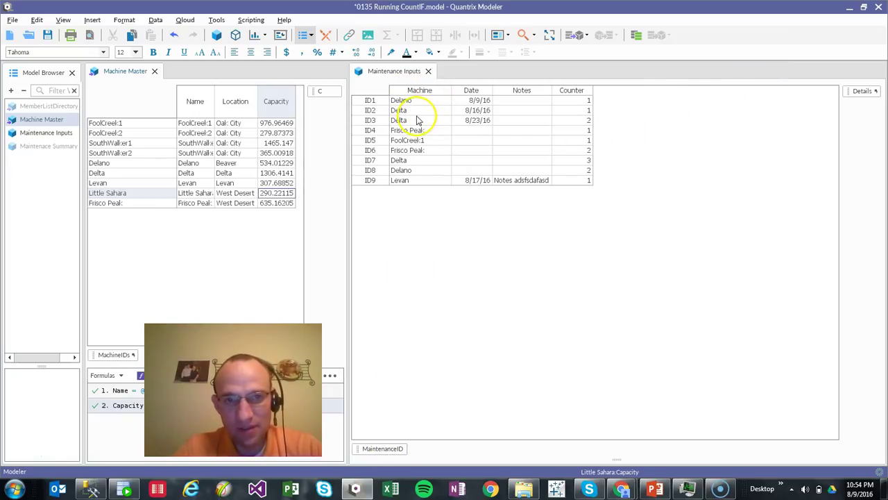
click(445, 102)
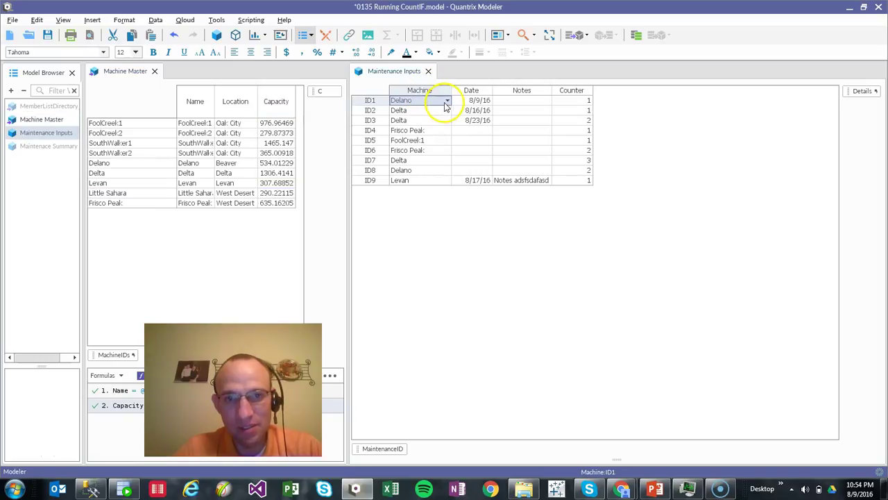
click(447, 102)
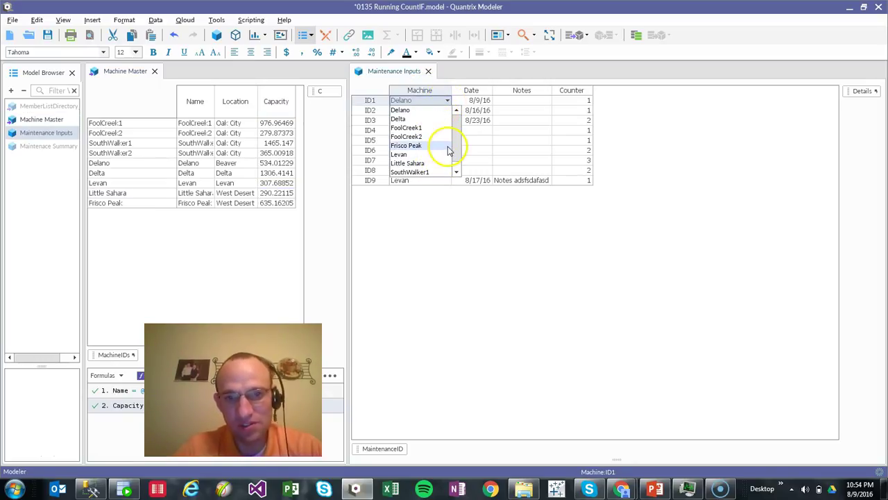
click(472, 123)
click(477, 102)
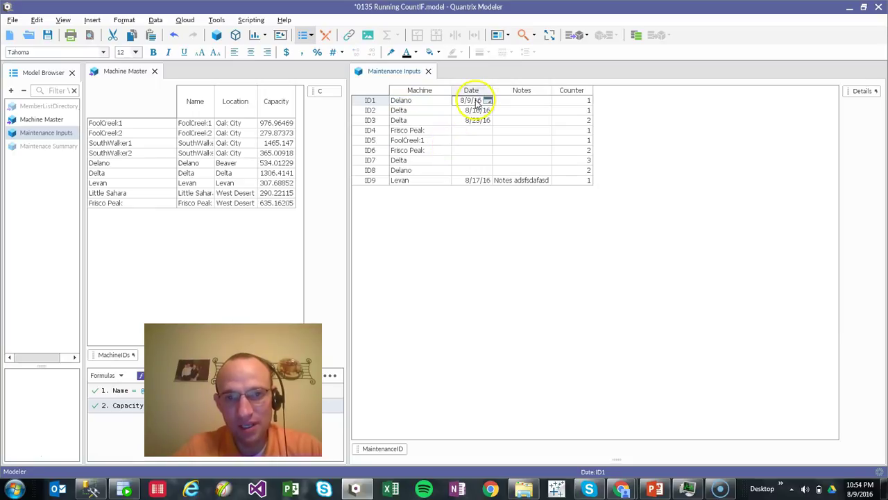
click(522, 104)
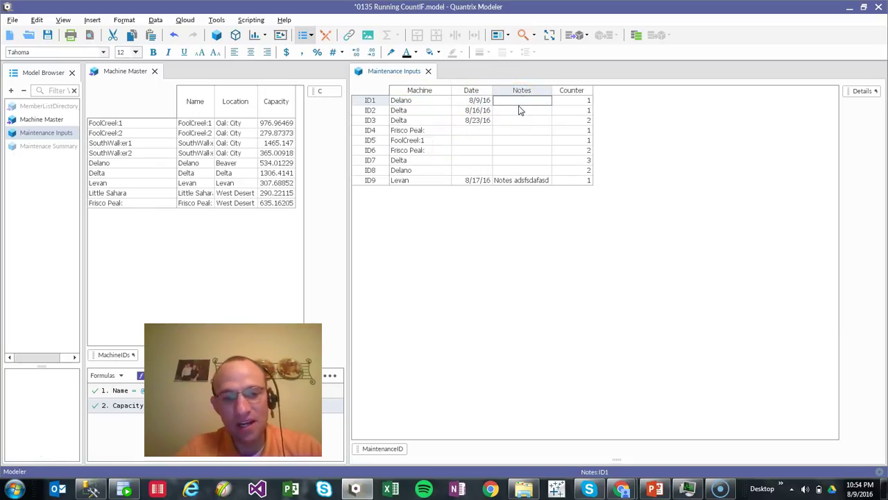
click(579, 101)
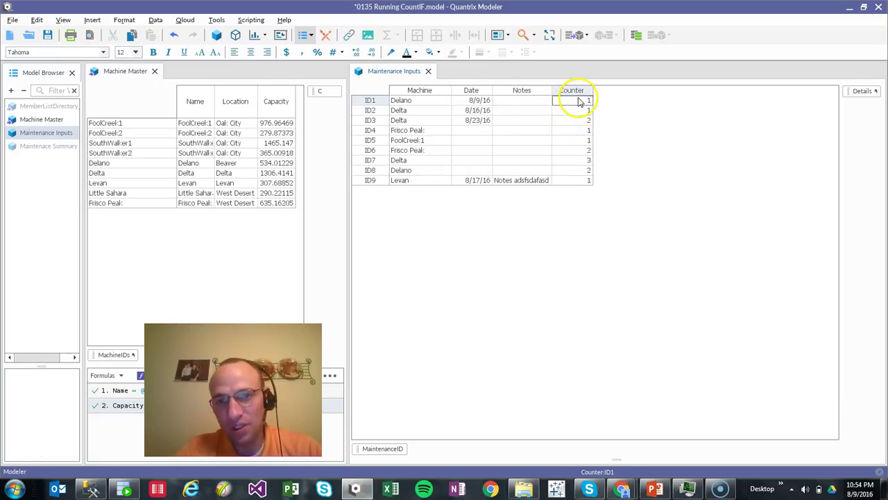
click(622, 464)
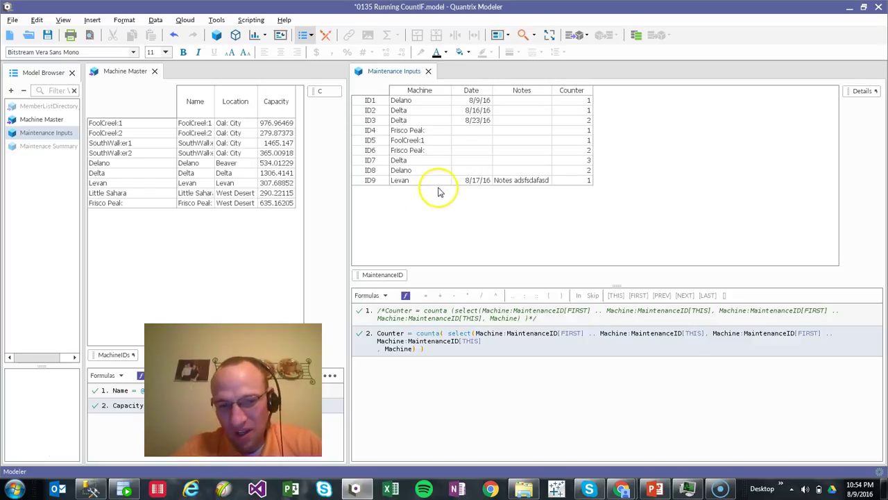
- Filter Maintenance Inputs to the Delta machine and set the date of entry ID7 to 8/31/16
click(426, 112)
right_click(429, 115)
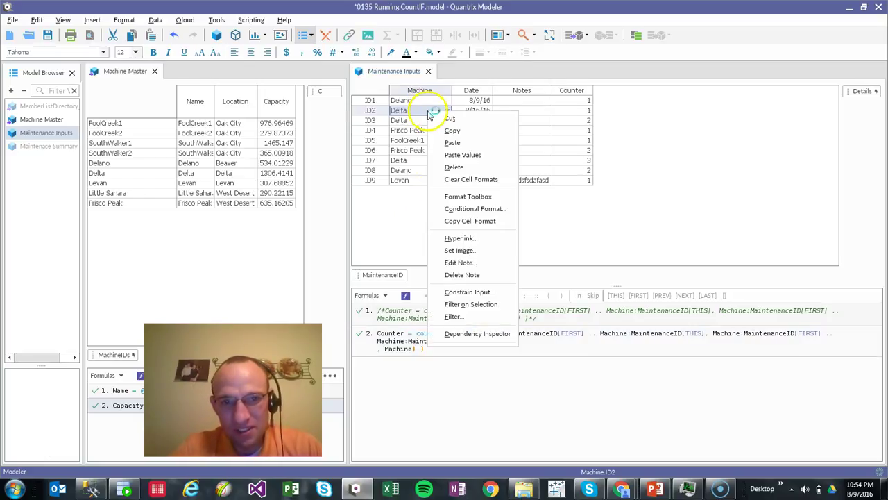
click(466, 304)
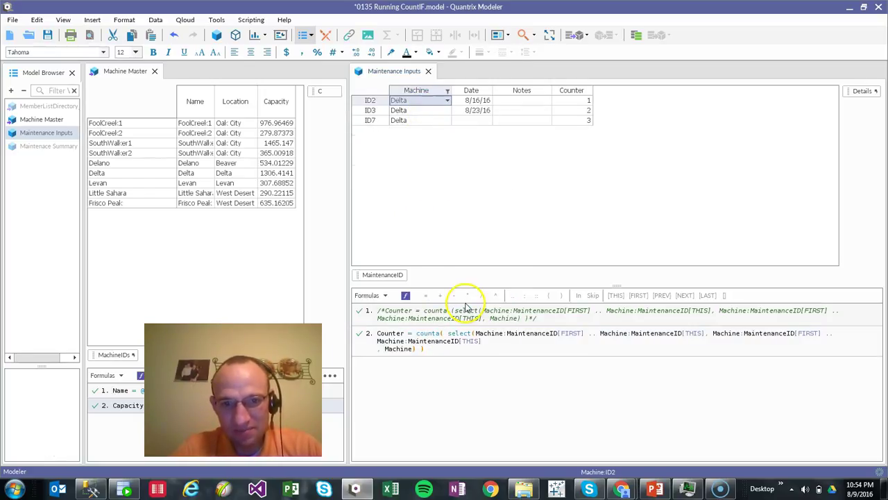
click(479, 120)
click(487, 121)
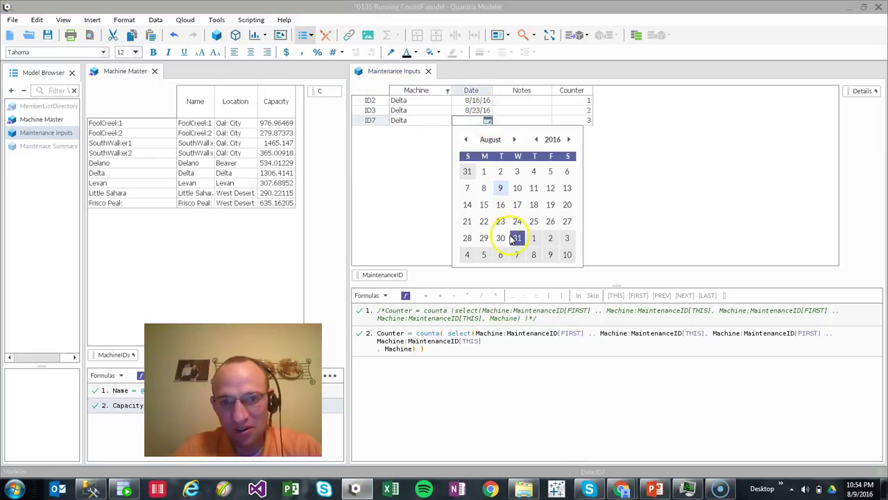
click(517, 238)
drag(504, 105, 534, 144)
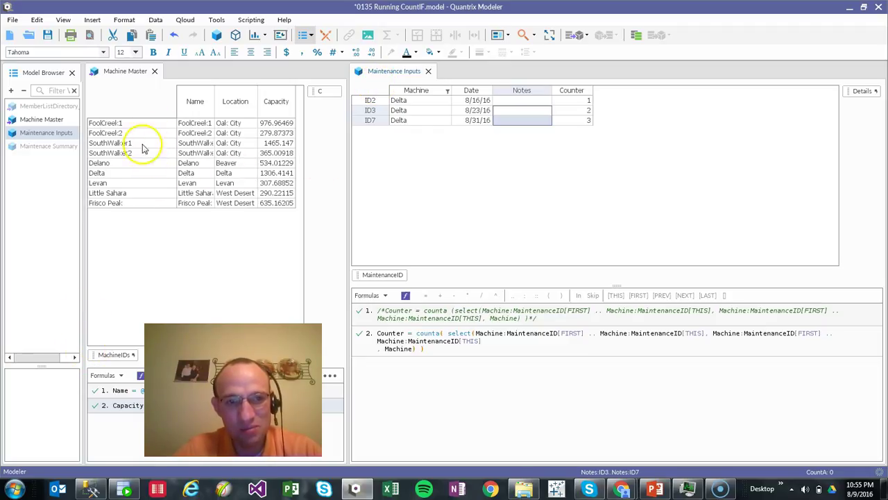
- Remove all filters from the Maintenance Inputs matrix
click(438, 90)
right_click(438, 93)
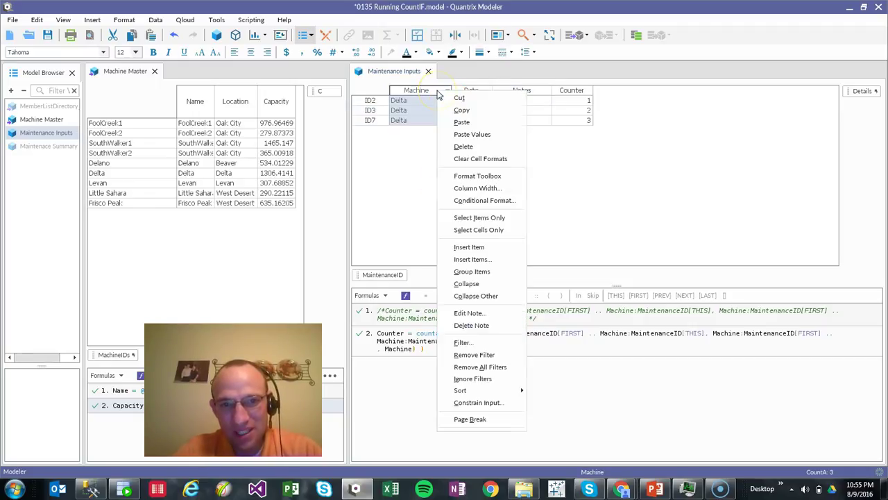
click(479, 367)
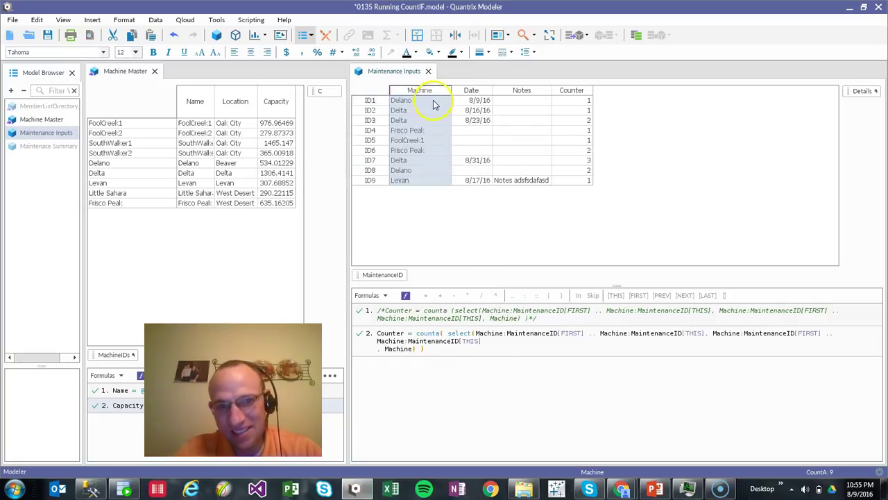
click(433, 103)
click(430, 141)
click(433, 111)
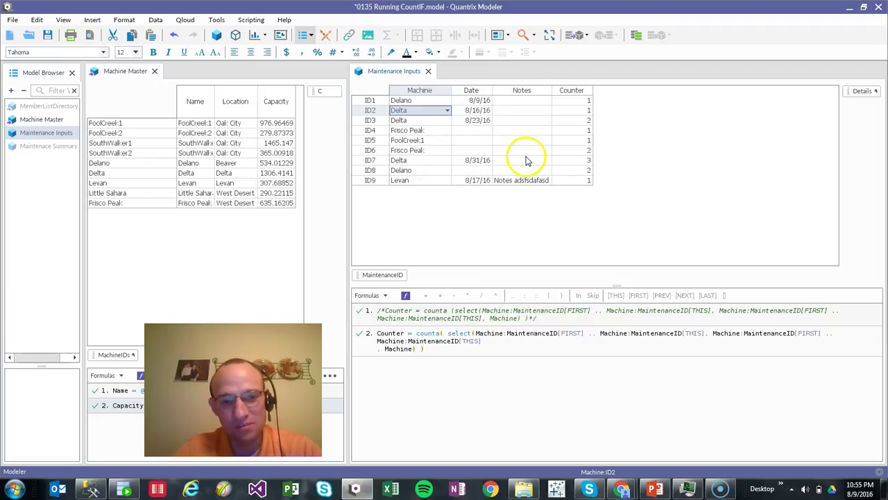
click(420, 121)
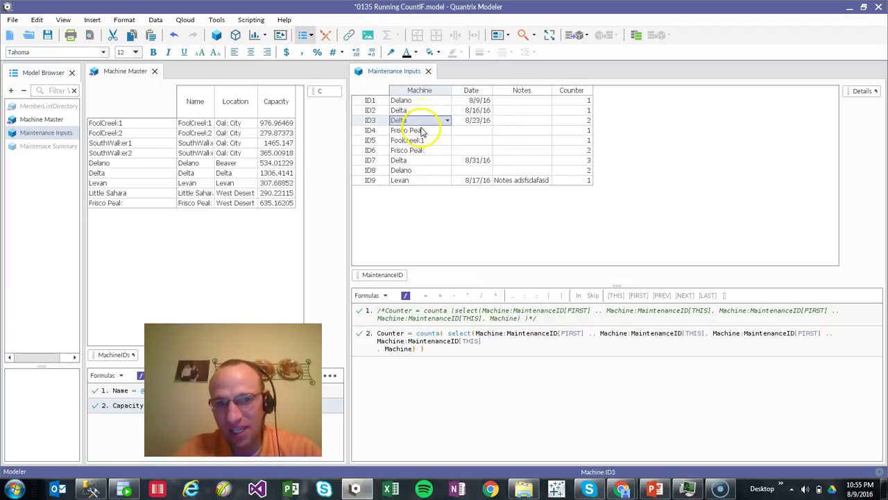
click(421, 132)
click(422, 110)
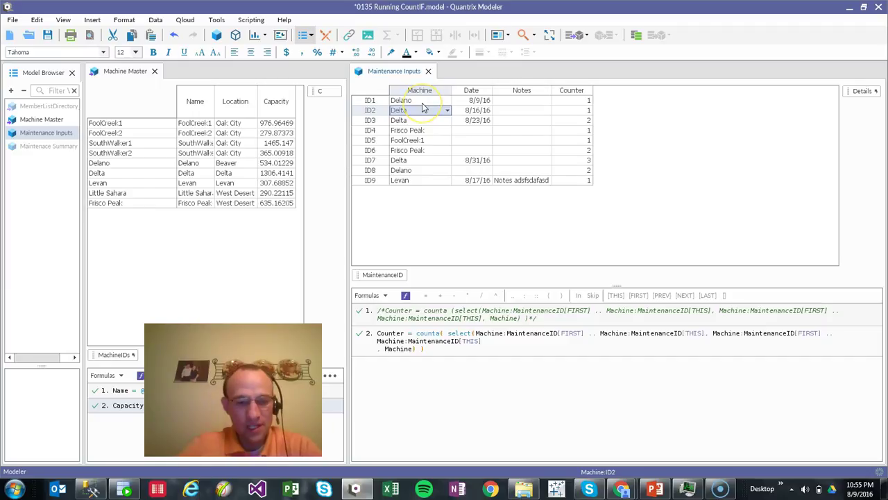
- Create a new matrix, dock it below Maintenance Inputs and rename it MS
click(216, 34)
drag(183, 72, 605, 319)
right_click(47, 146)
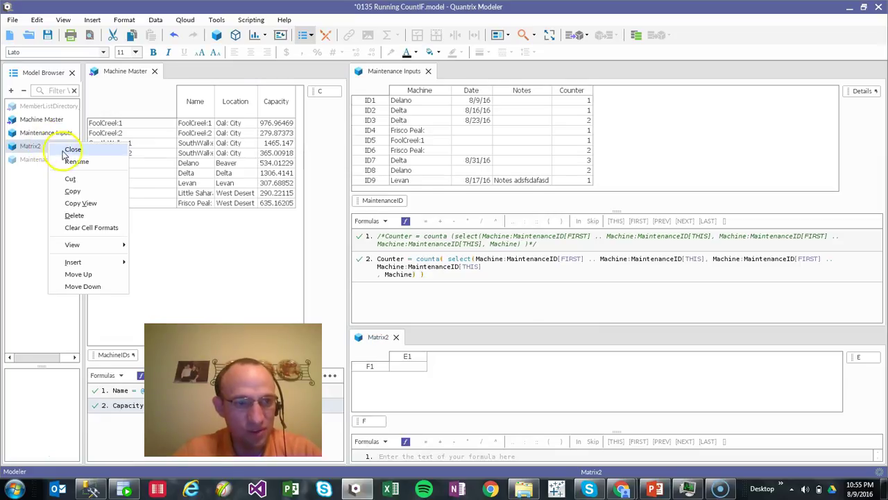
click(75, 161)
text(MS)
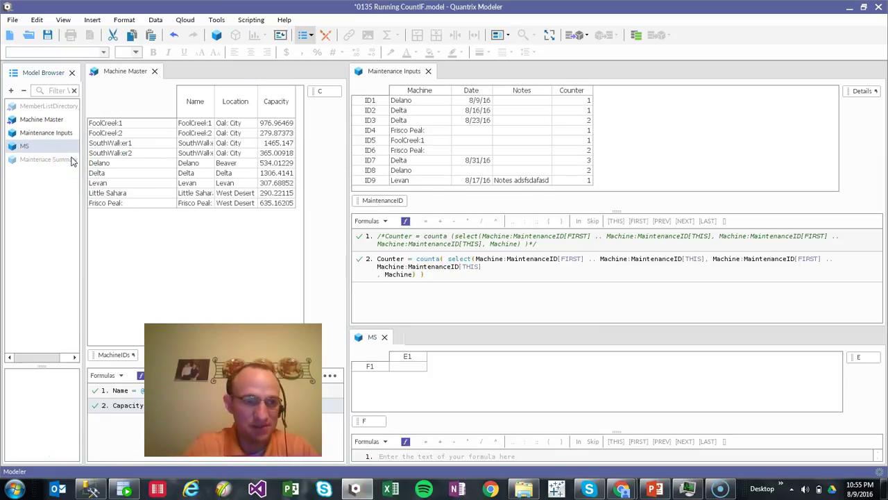
key(Return)
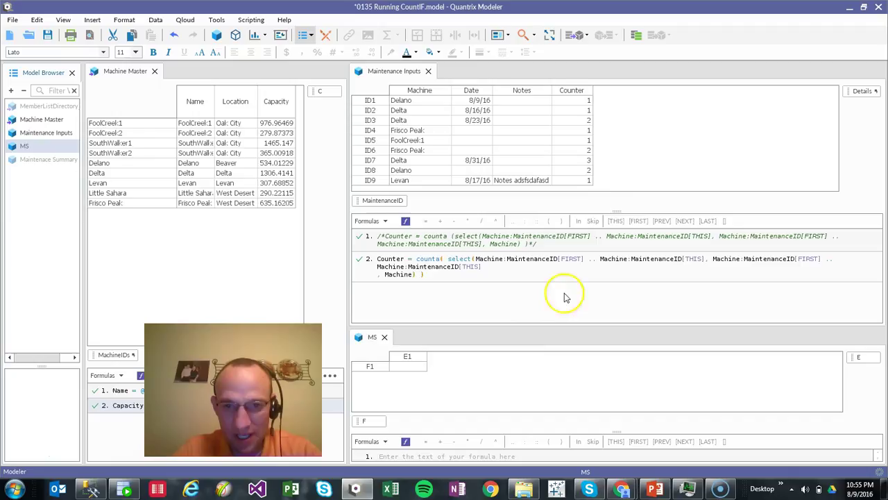
- Enlarge the MS matrix's view area and hide the formulas of Maintenance Inputs
click(615, 213)
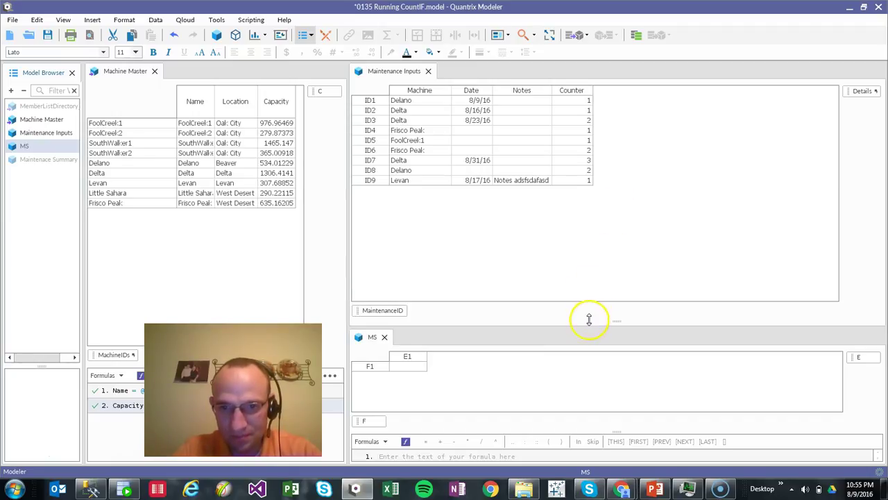
drag(589, 321, 587, 231)
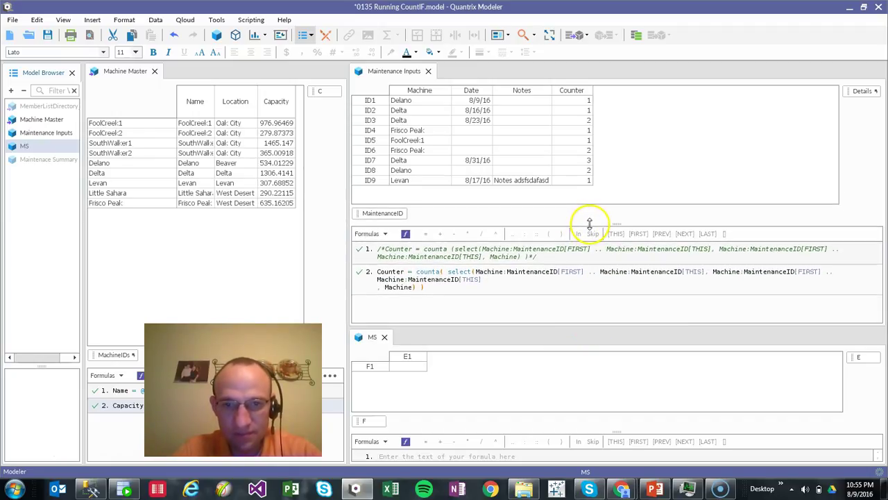
drag(573, 326, 595, 213)
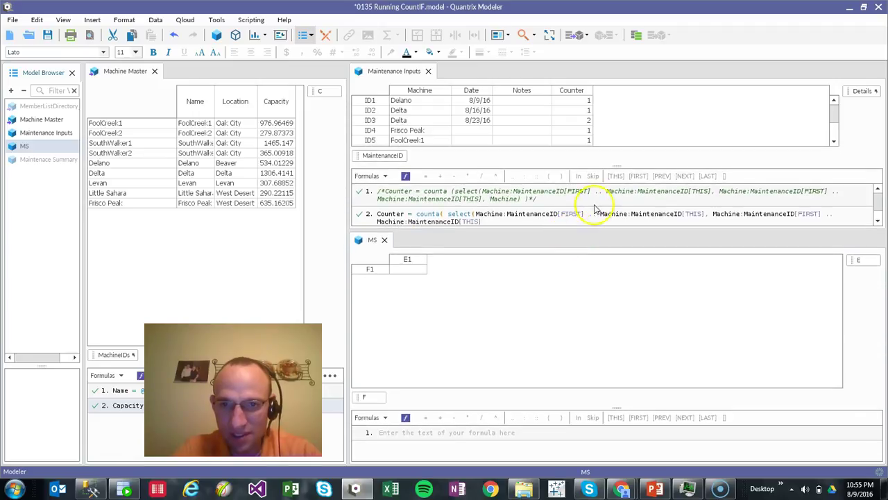
click(618, 172)
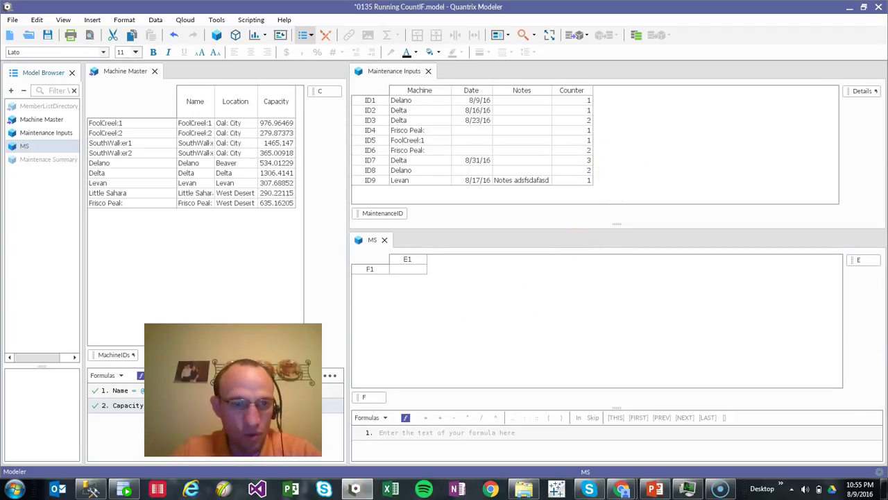
- Link MachineIDs as the row category and Details as the column category of MS, delete category E, and widen the row headers
drag(103, 356, 333, 326)
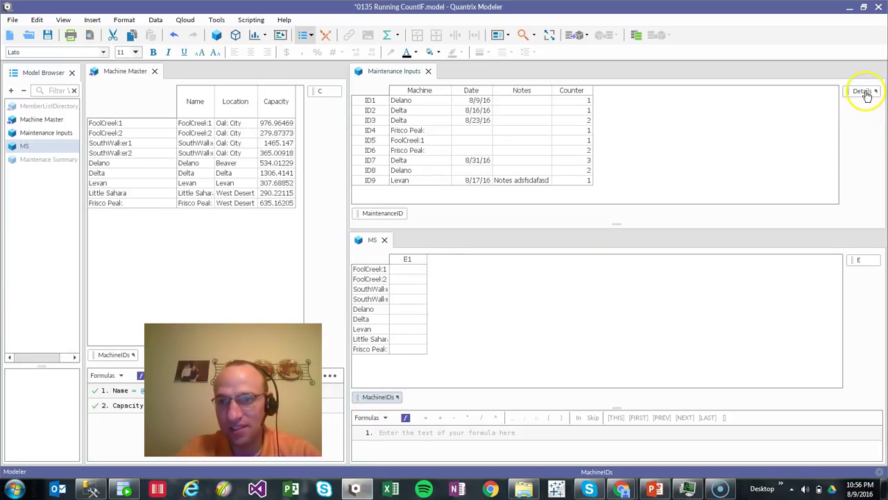
drag(865, 93, 869, 268)
click(869, 268)
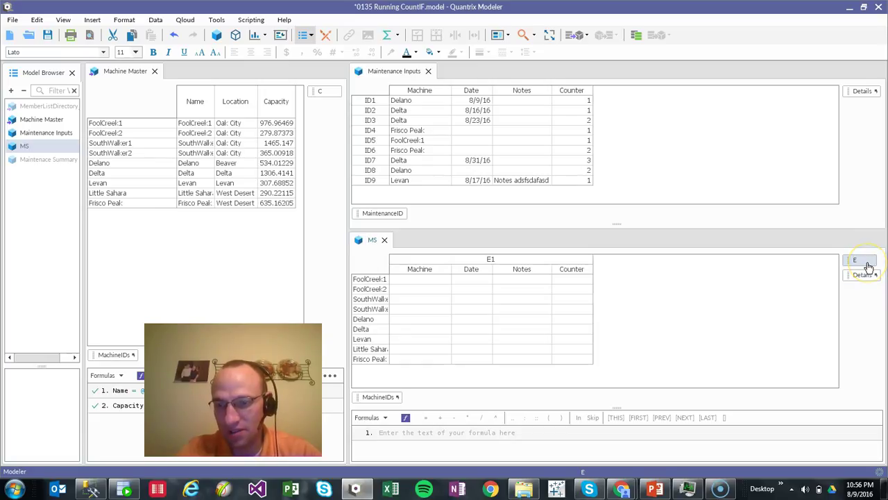
key(Delete)
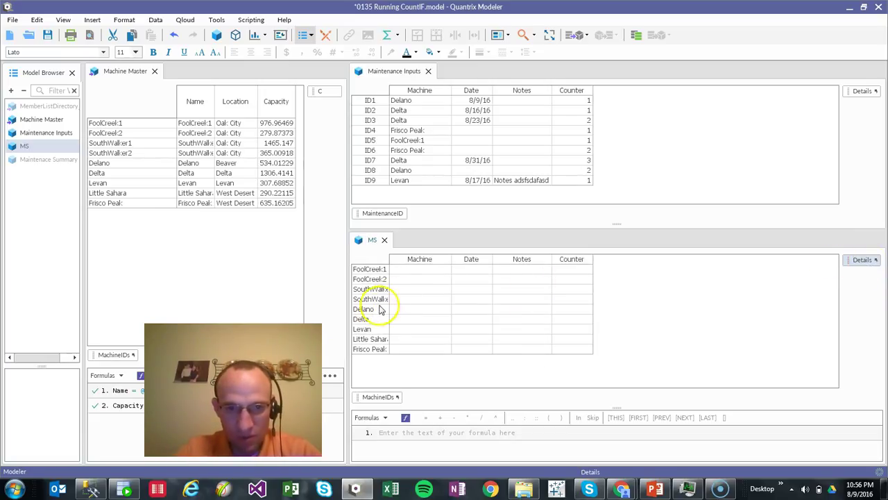
drag(390, 302, 426, 299)
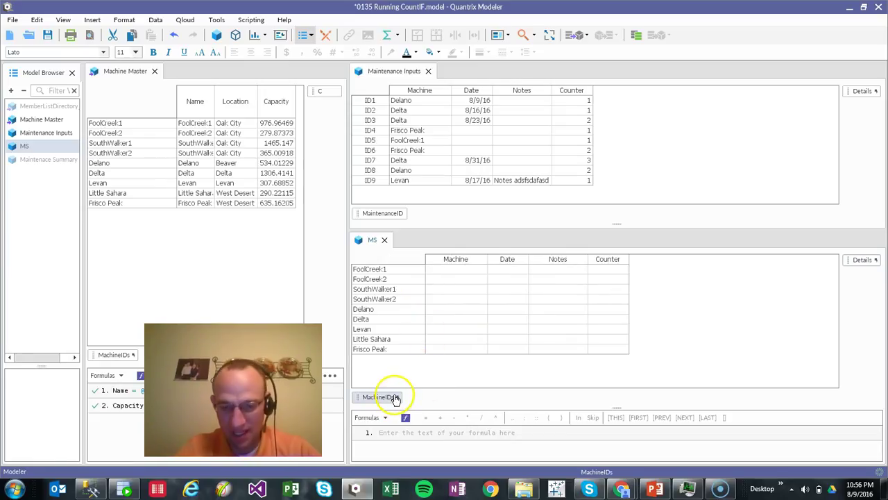
- Add a row category named VisitID after MachineIDs in the MS matrix
click(395, 398)
text(VisitID)
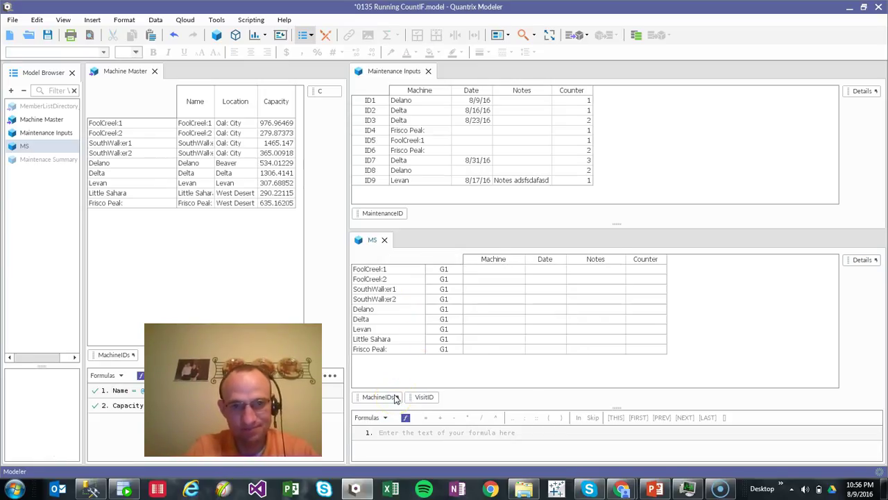
key(Return)
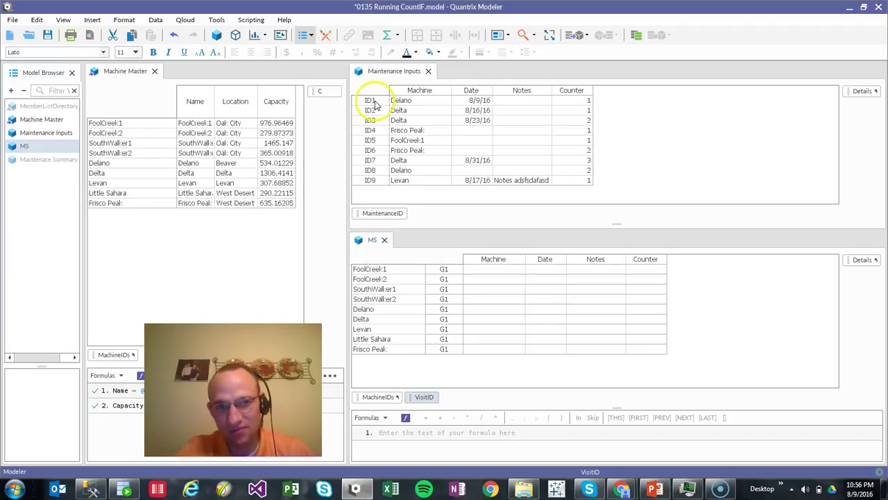
- Rename the first VisitID item in MS to 1 and add further visit items up to 8
click(441, 273)
key(ctrl+a)
text(1)
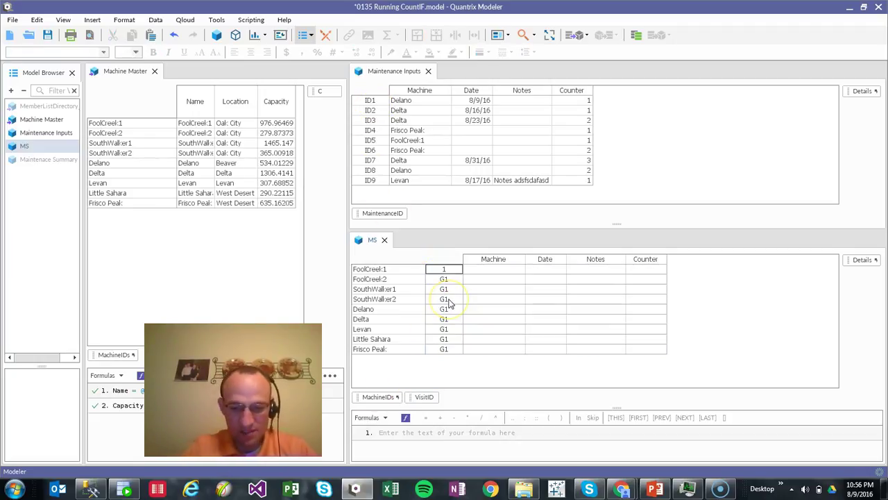
key(ctrl+Return)
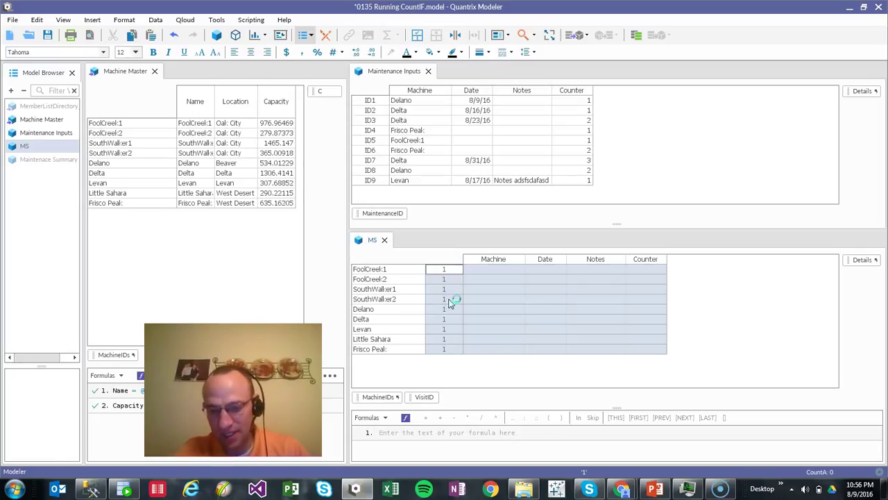
text(7)
key(ctrl+Return)
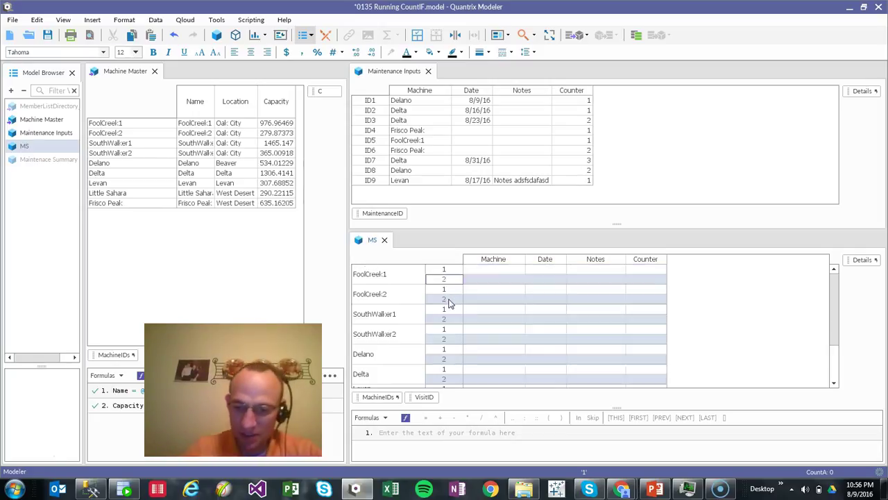
text(8)
key(ctrl+Return)
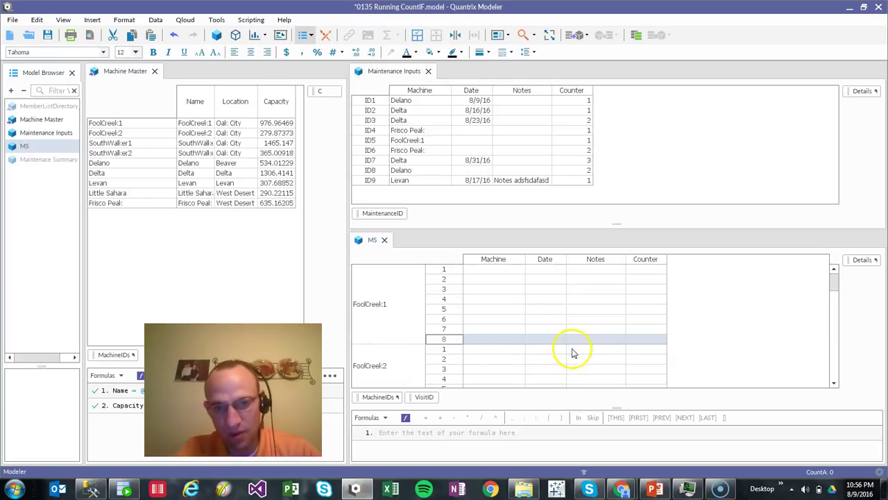
scroll(568, 368, down, 2)
scroll(565, 375, up, 2)
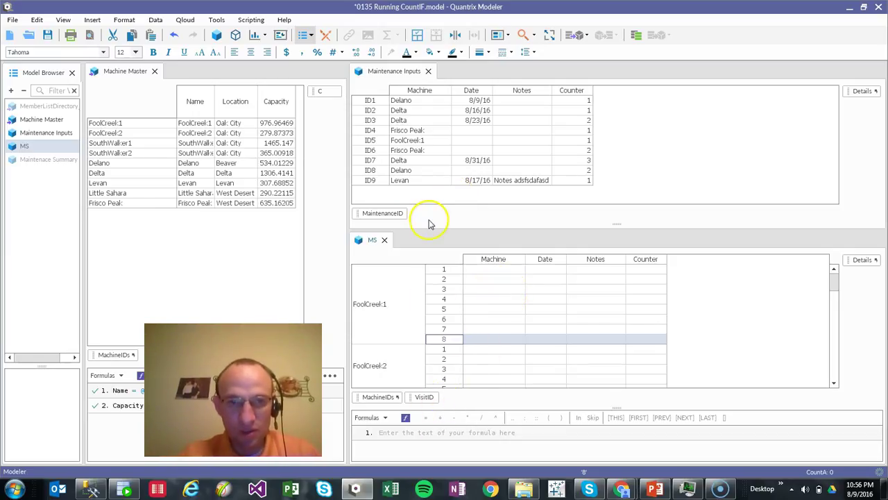
- Start an MS formula that sets VisitID equal to MaintenanceID from the Maintenance Inputs matrix
click(429, 399)
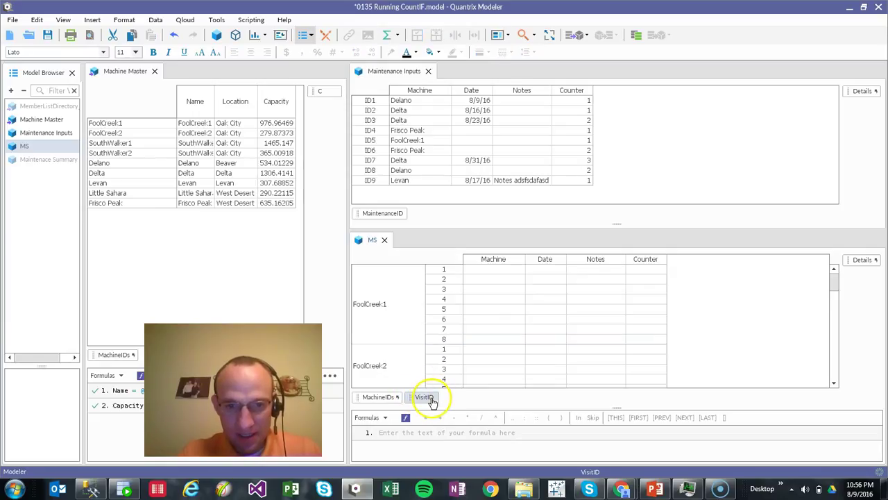
click(432, 401)
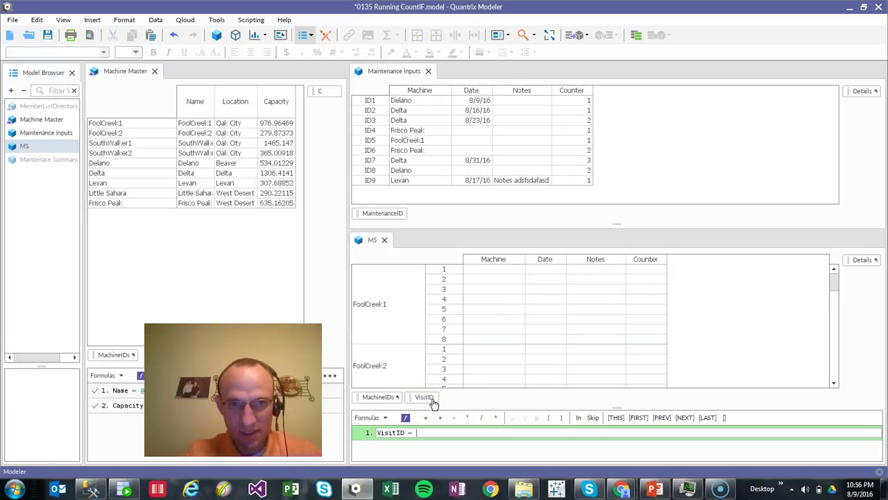
text(Mat)
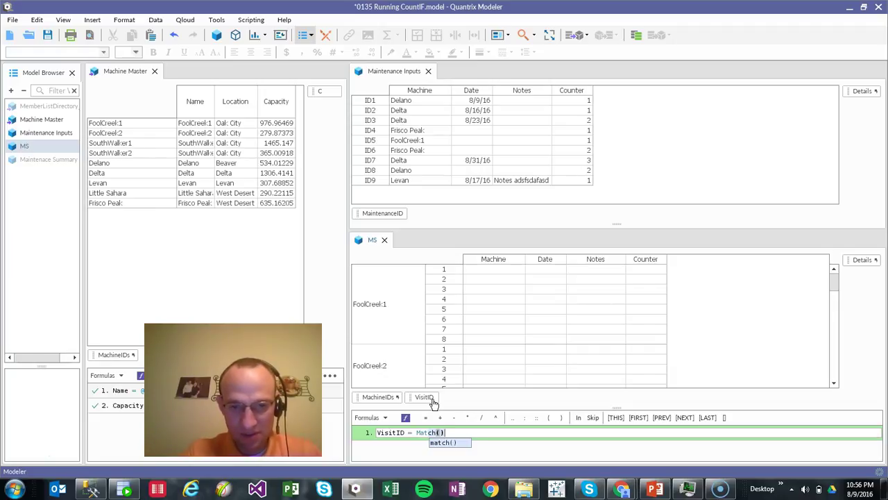
key(BackSpace)
text(intenance Inputs)
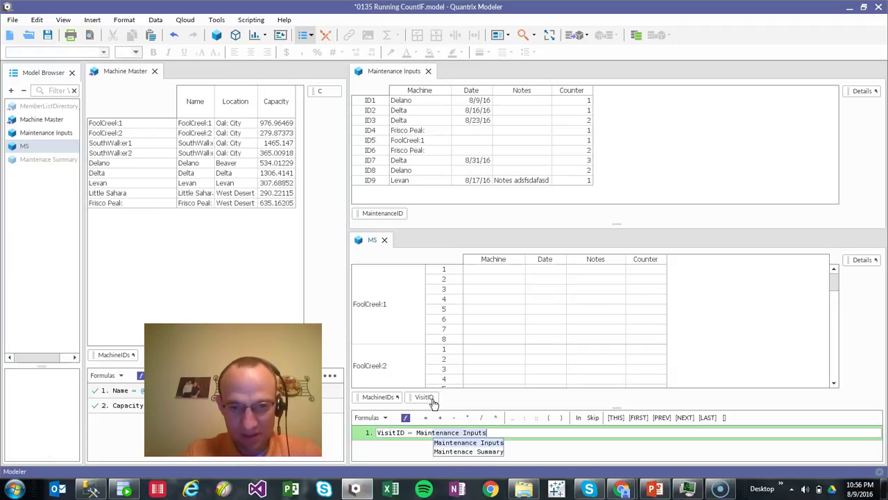
key(Return)
click(375, 215)
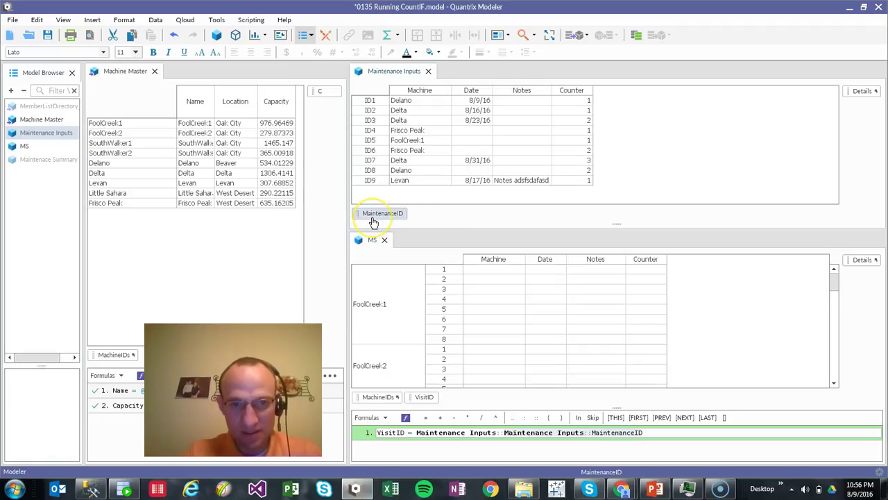
- Extend the VisitID formula with a using clause that maps Maintenance Inputs::Counter as VisitID
key(Return)
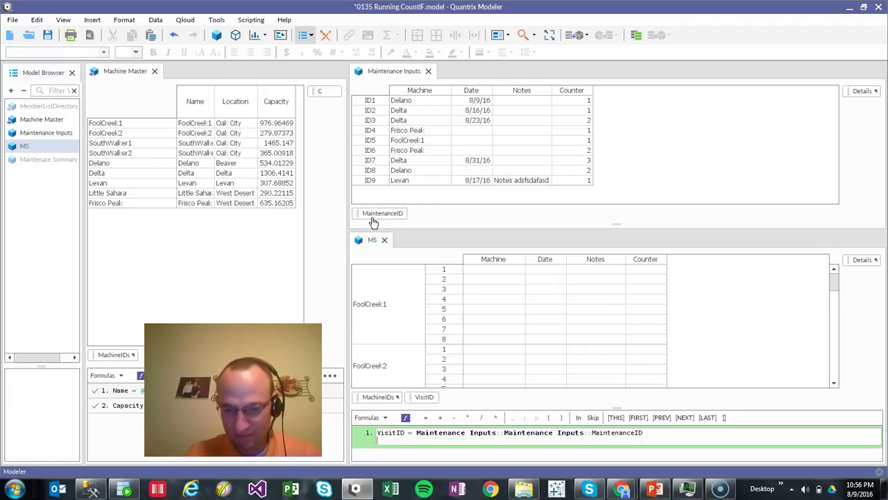
text(using)
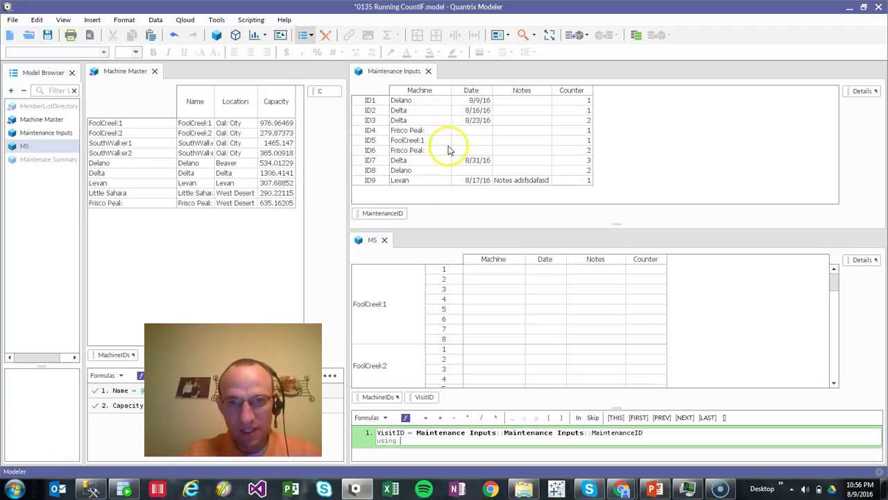
click(574, 91)
text(as)
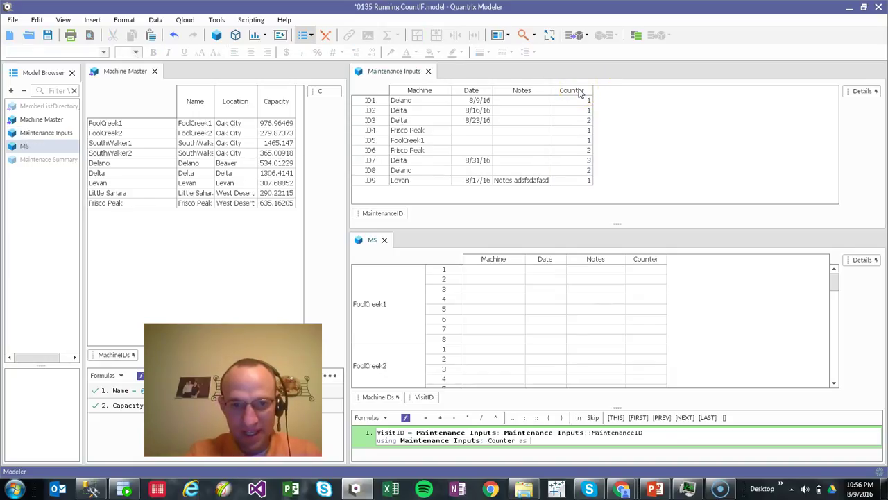
click(424, 397)
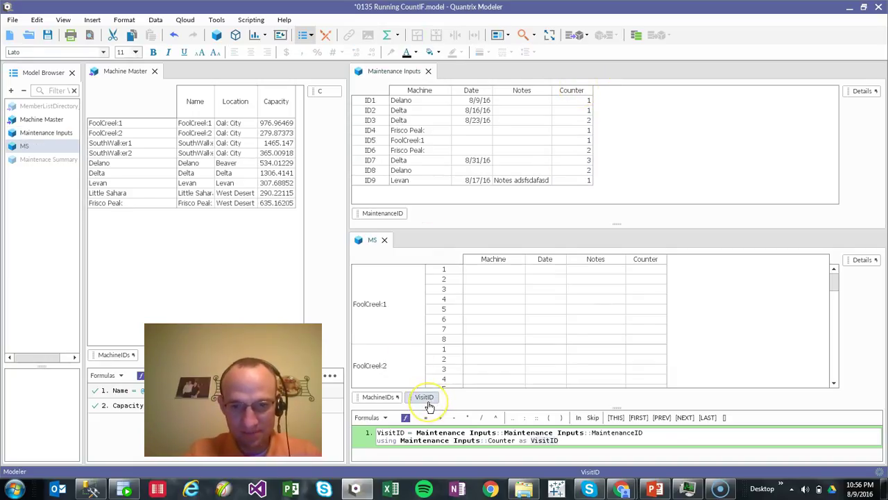
- Add a second mapping, Maintenance Inputs::Machine as MachineIDs, to the using clause and commit the formula
key(Return)
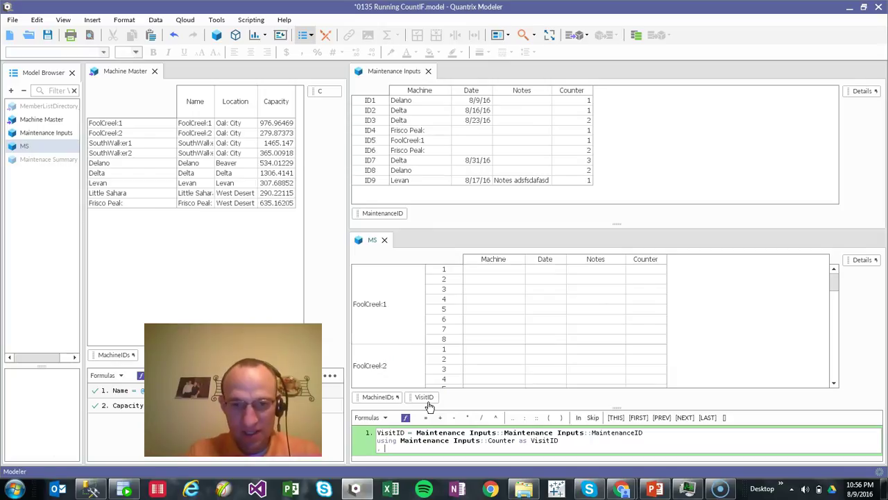
click(448, 404)
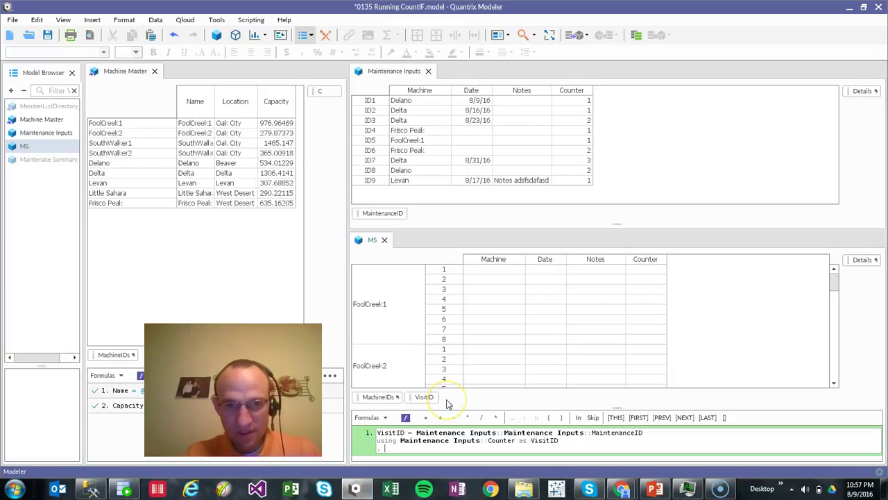
click(436, 91)
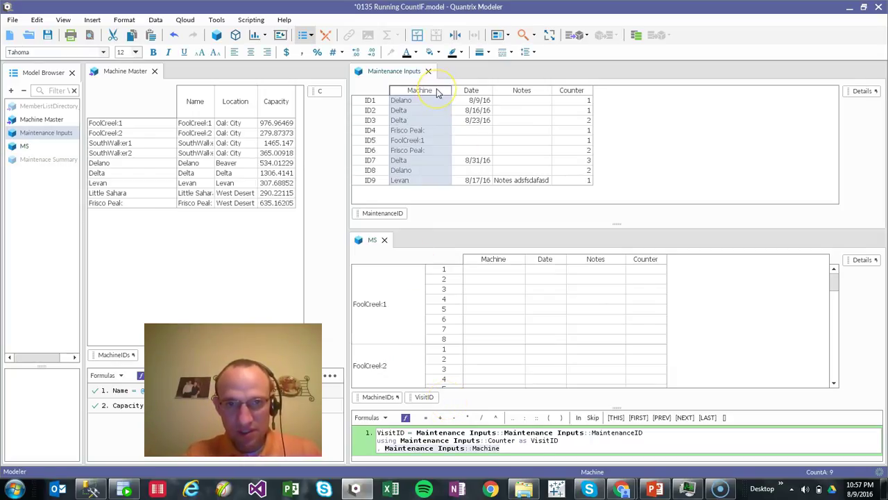
text(as)
click(378, 396)
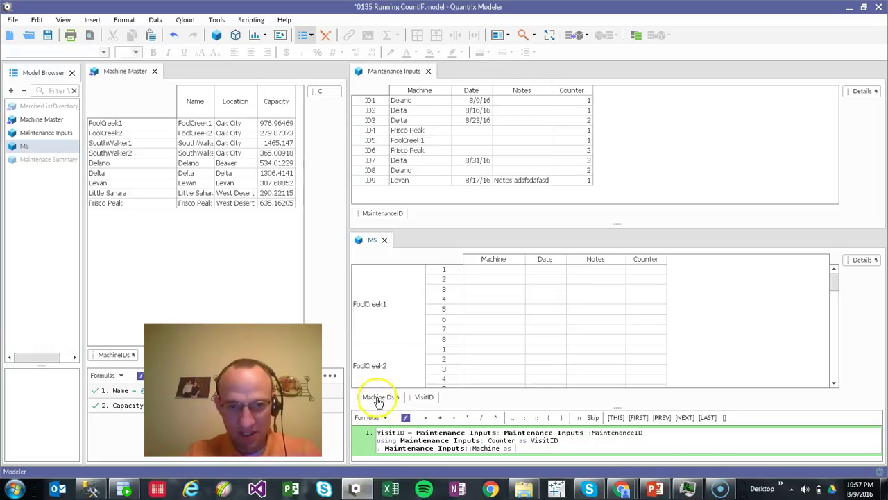
click(606, 427)
click(580, 338)
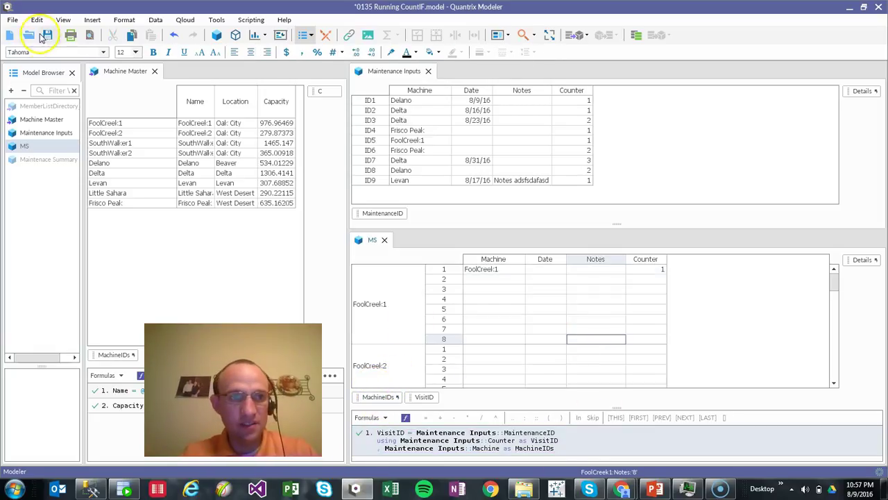
- Hide the empty rows in the MS matrix
click(63, 19)
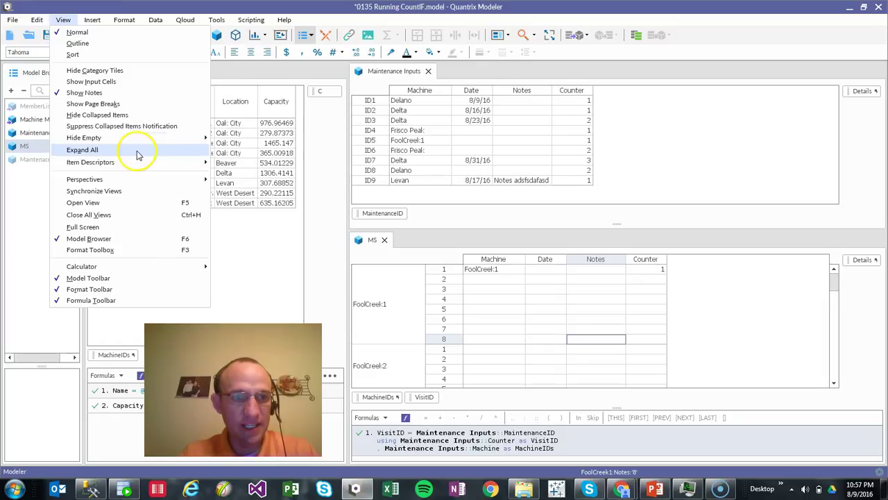
mouse_move(177, 138)
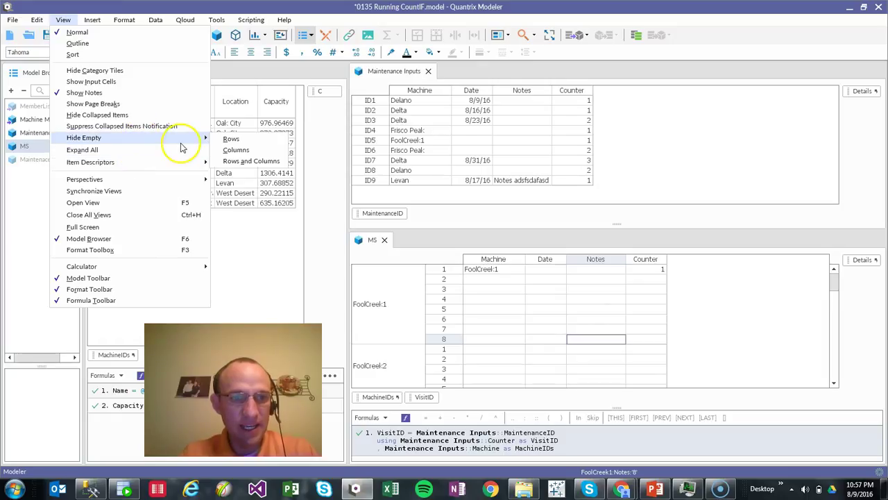
click(233, 139)
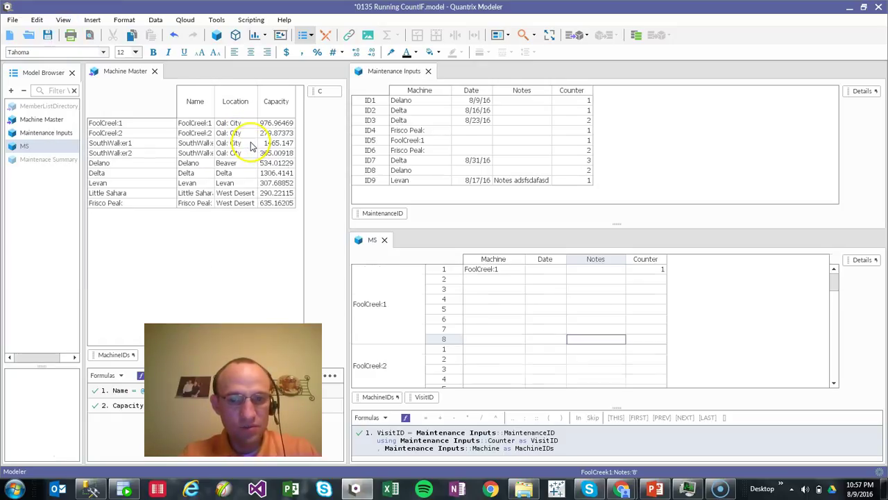
- Format the Date column of MS as short dates in month/day/two-digit-year style
click(546, 259)
click(339, 52)
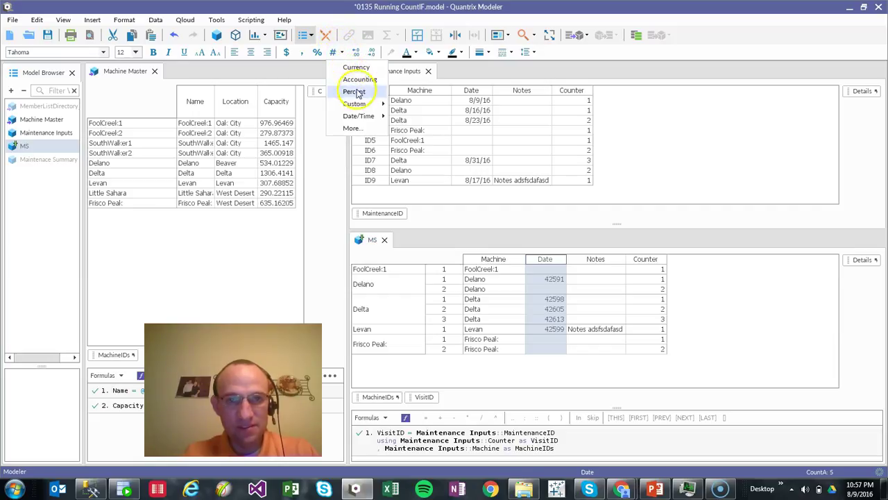
mouse_move(363, 116)
click(417, 116)
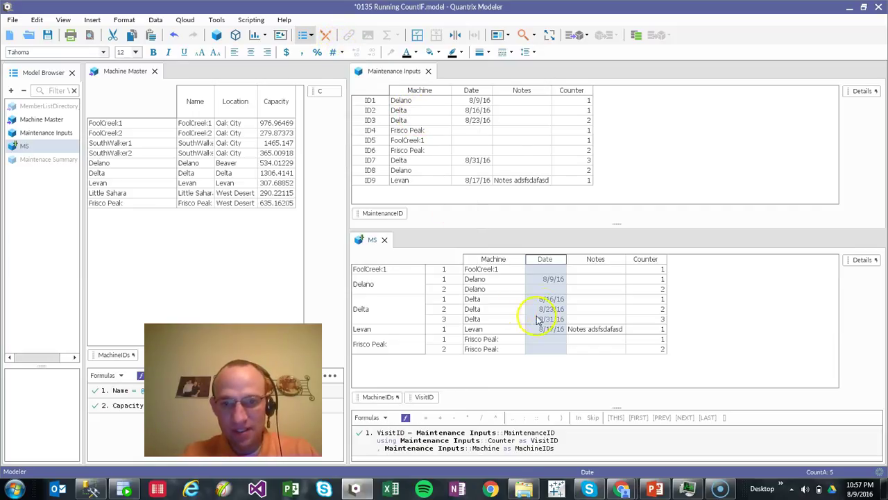
click(535, 310)
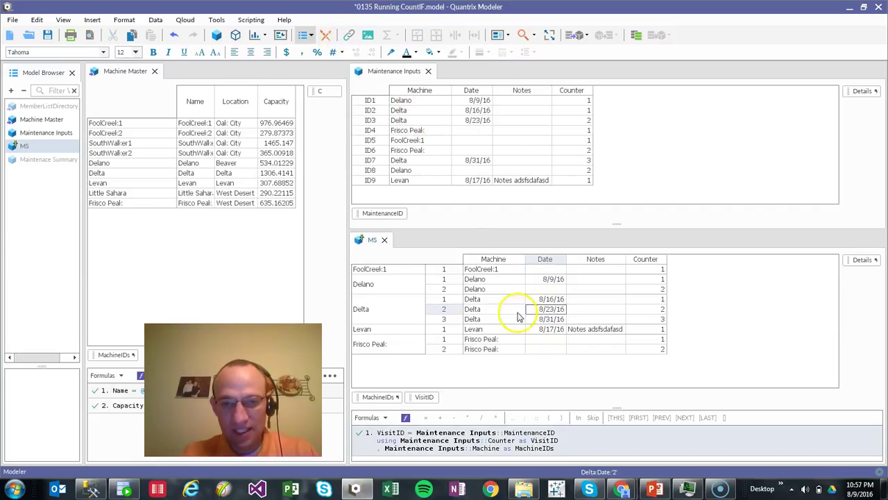
- Enter "Added Notes" as the note for record ID1 in Maintenance Inputs and check the matching Delano note in MS
click(597, 271)
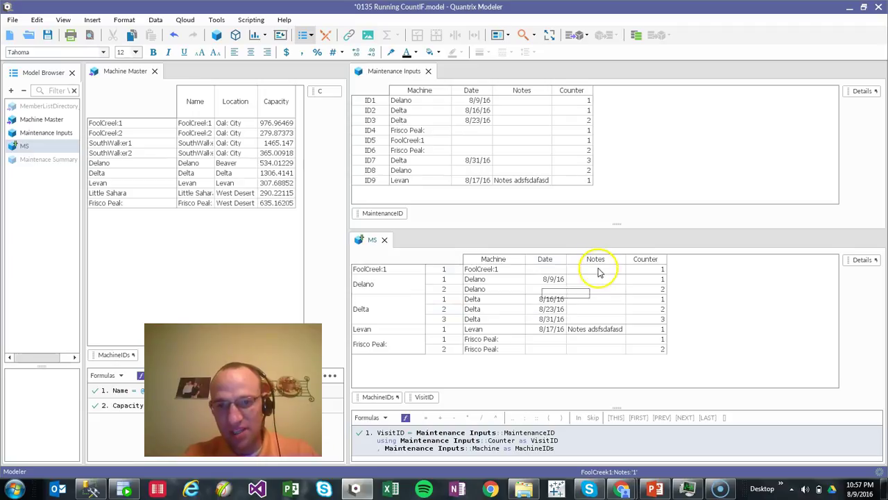
click(521, 103)
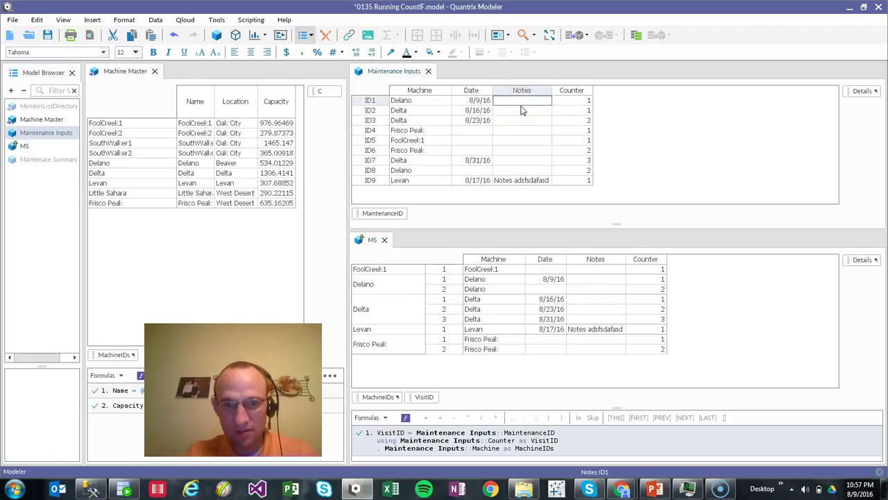
text(Added Notes)
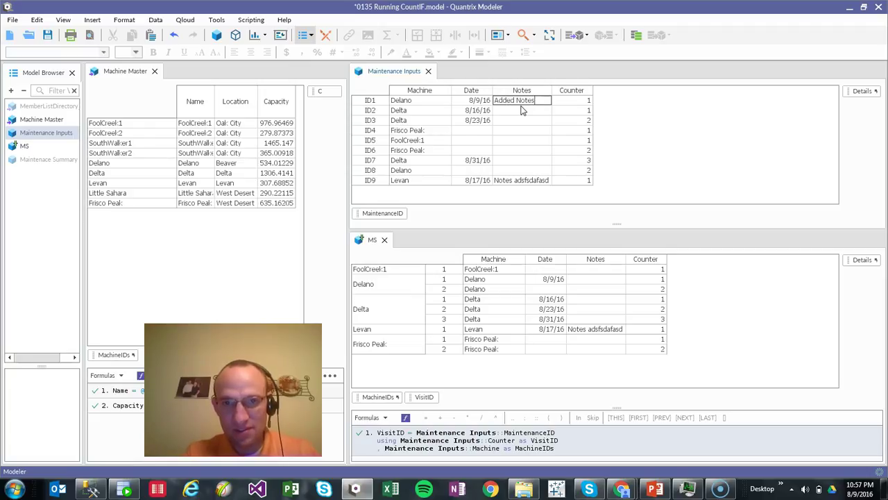
key(Return)
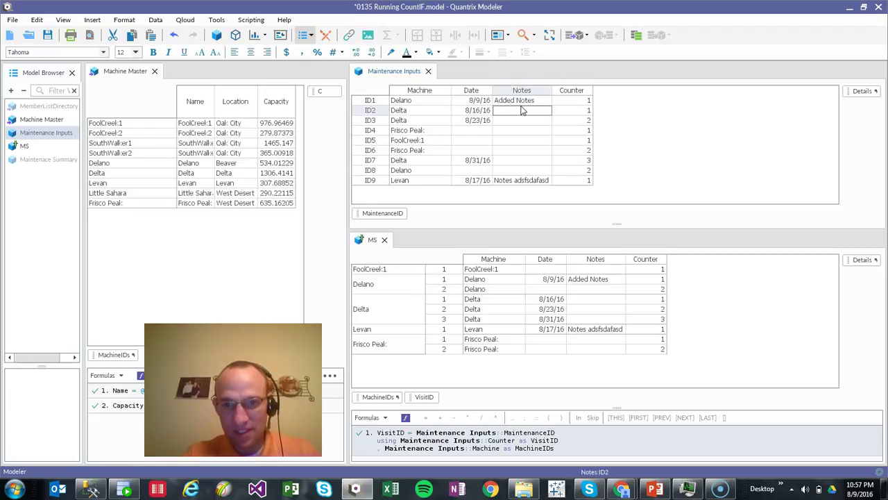
click(604, 282)
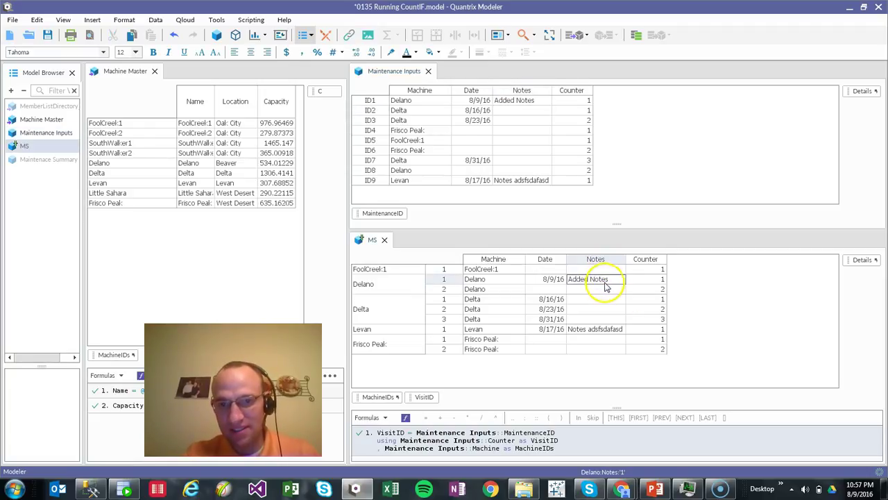
- Add record ID10 to the end of Maintenance Inputs and choose SouthWalker1 as its machine
click(370, 181)
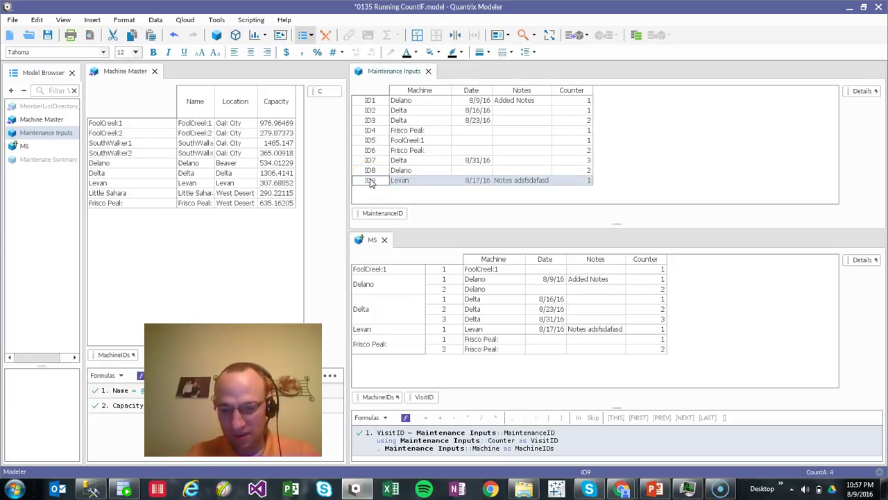
key(Return)
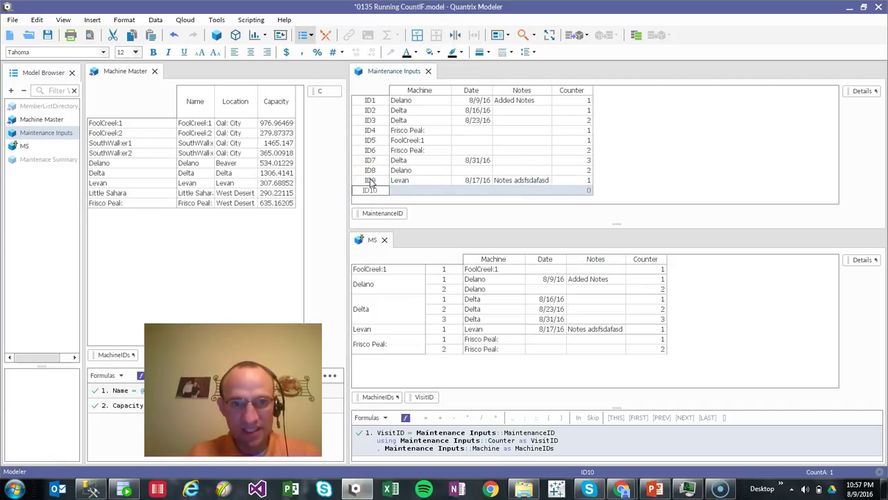
click(447, 190)
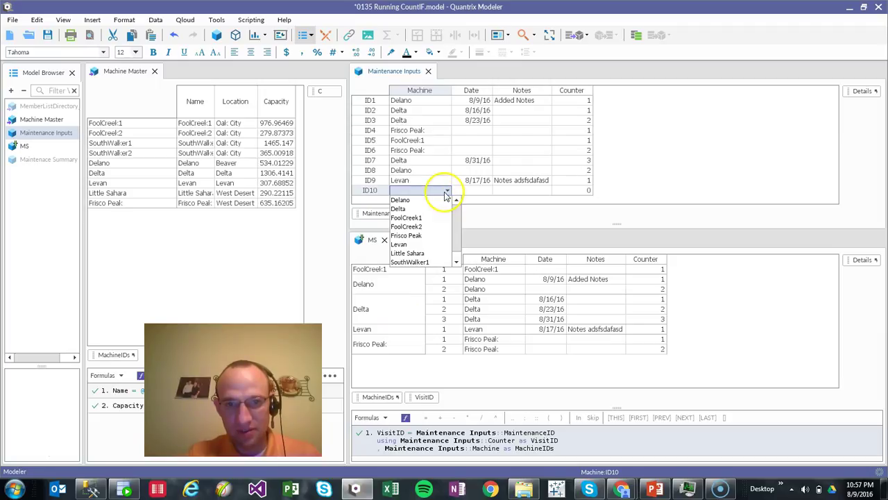
click(413, 261)
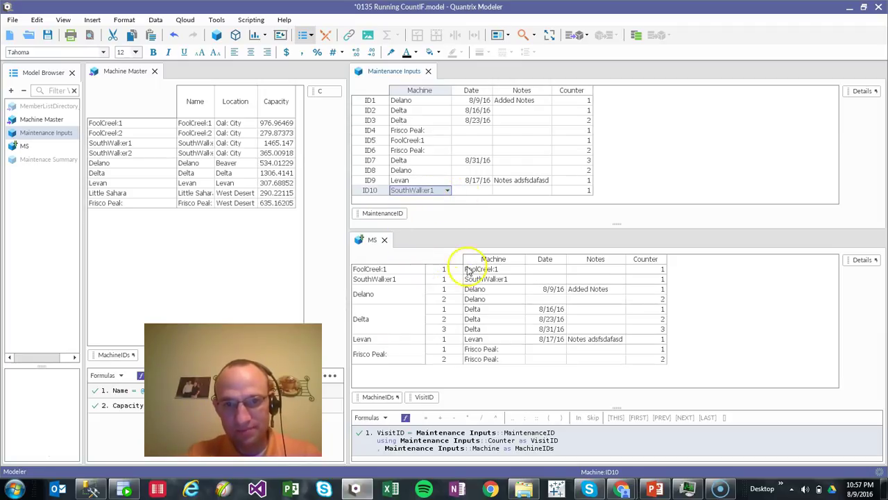
- Enter "Input notes" as the note and 8/2/16 as the date for record ID10 in Maintenance Inputs
click(517, 192)
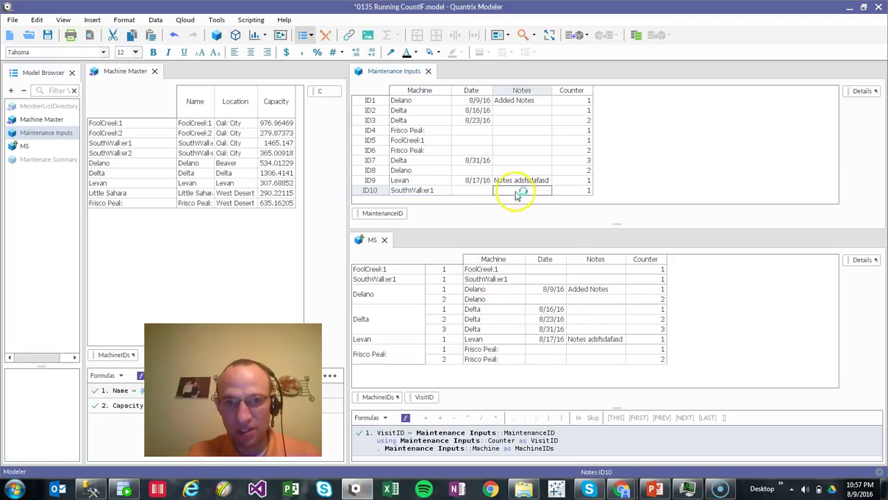
text(Inpu)
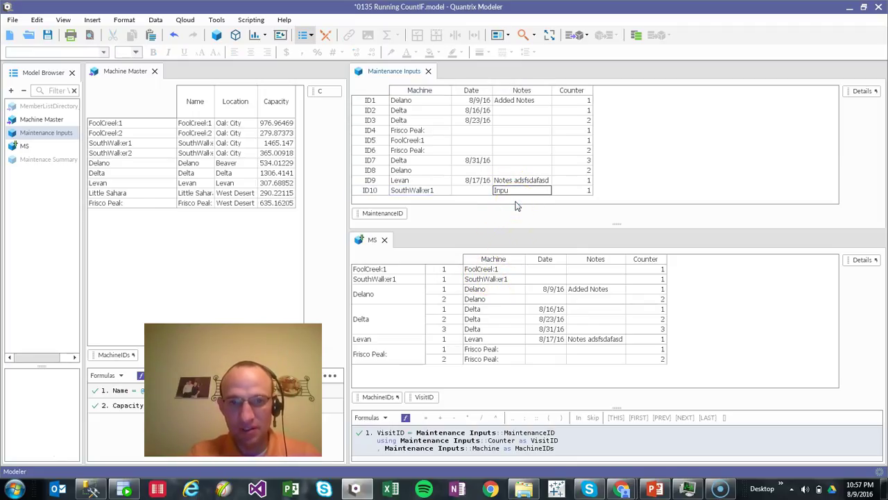
text(t notes)
key(Return)
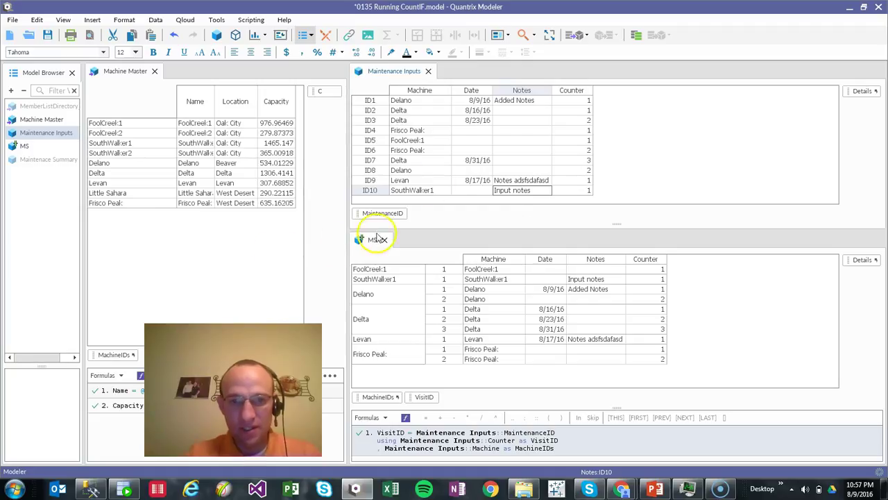
click(465, 191)
click(488, 190)
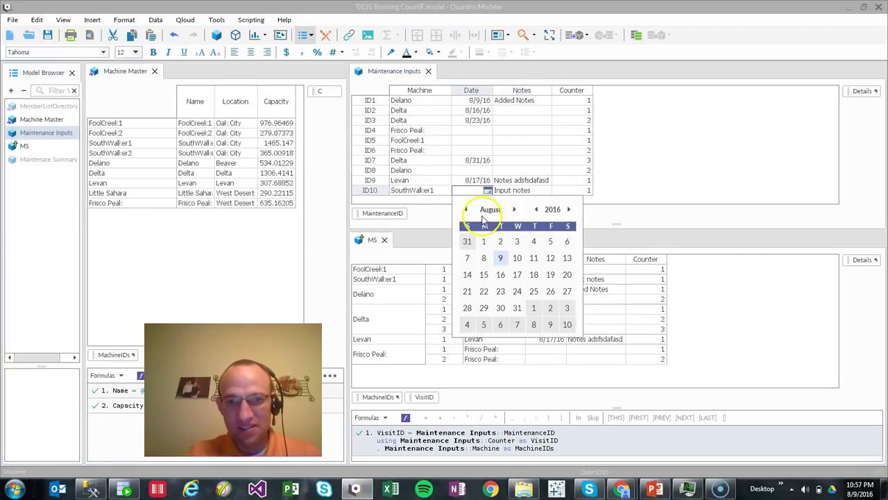
click(500, 241)
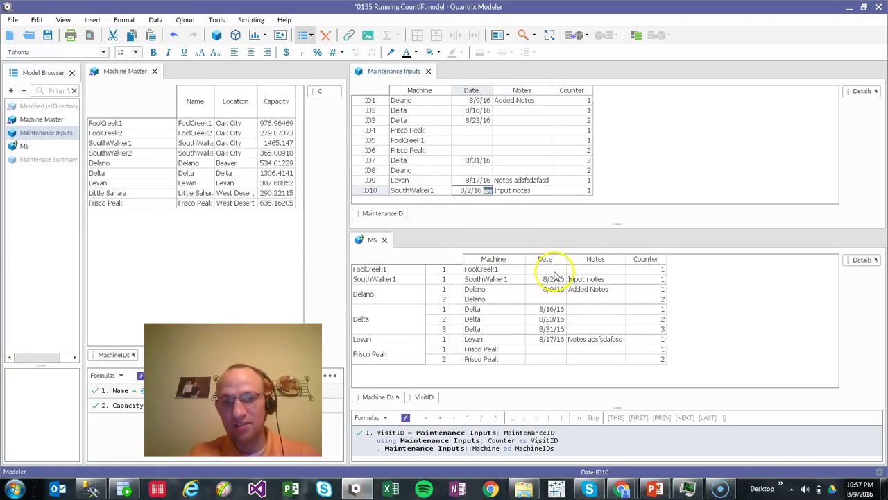
- Create a new canvas and close the Maintenance Inputs and MS views
click(280, 36)
click(428, 71)
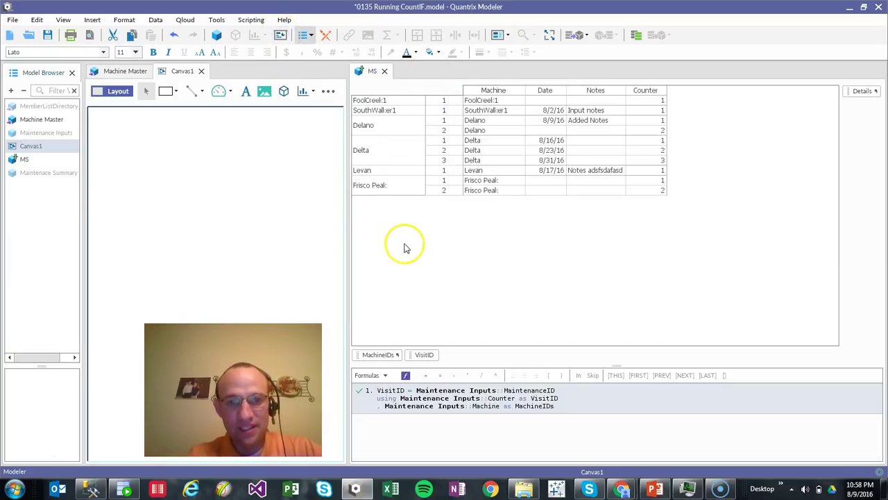
click(384, 72)
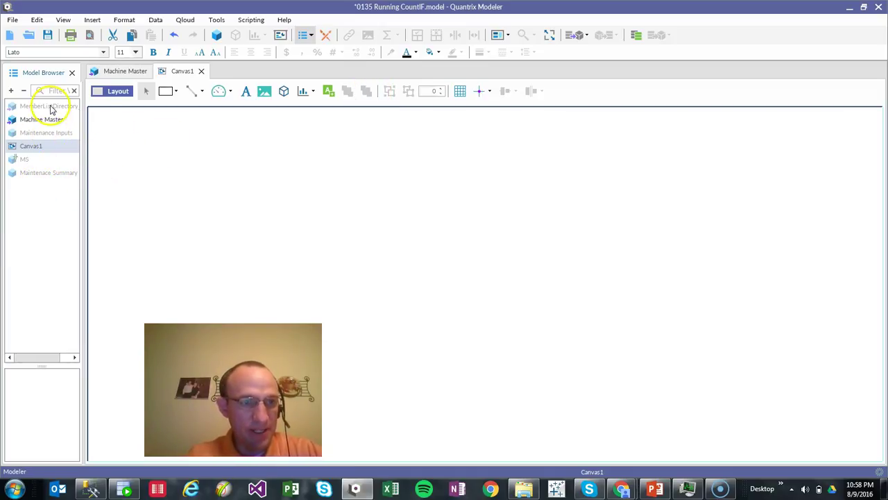
- Place the Machine Master and MS tables on the canvas, with MS close beside Machine Master on its right
drag(42, 120, 203, 187)
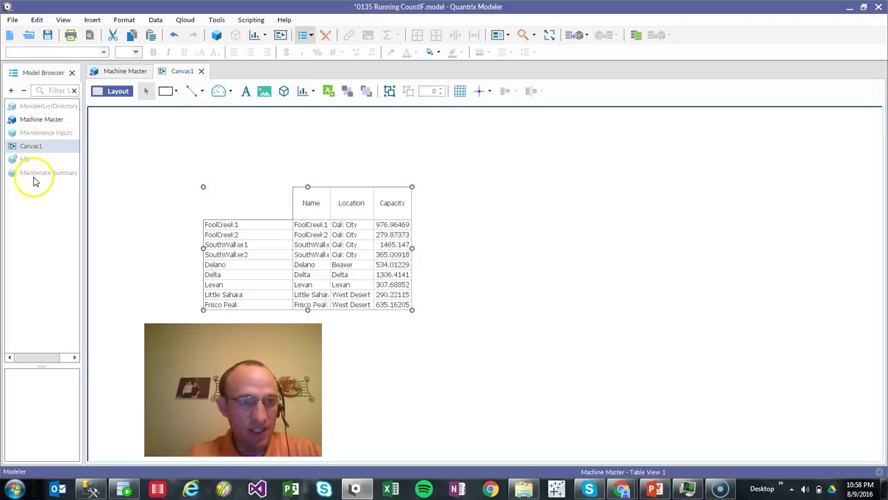
click(36, 173)
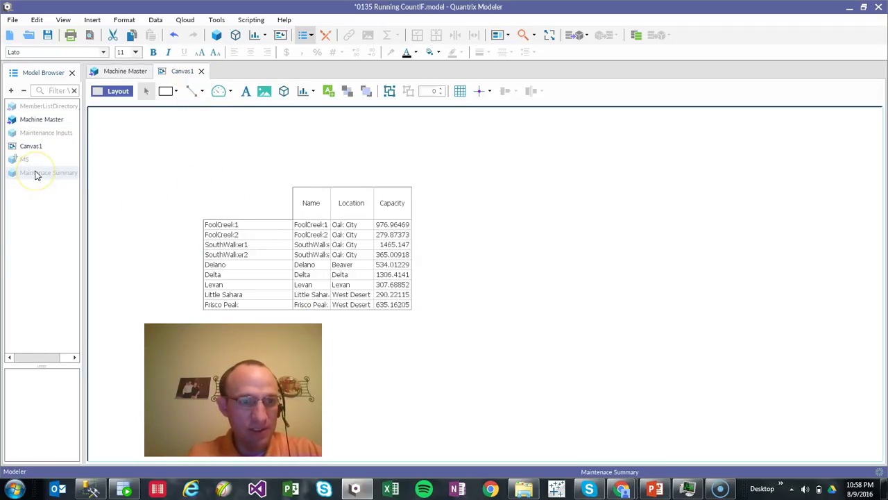
click(24, 161)
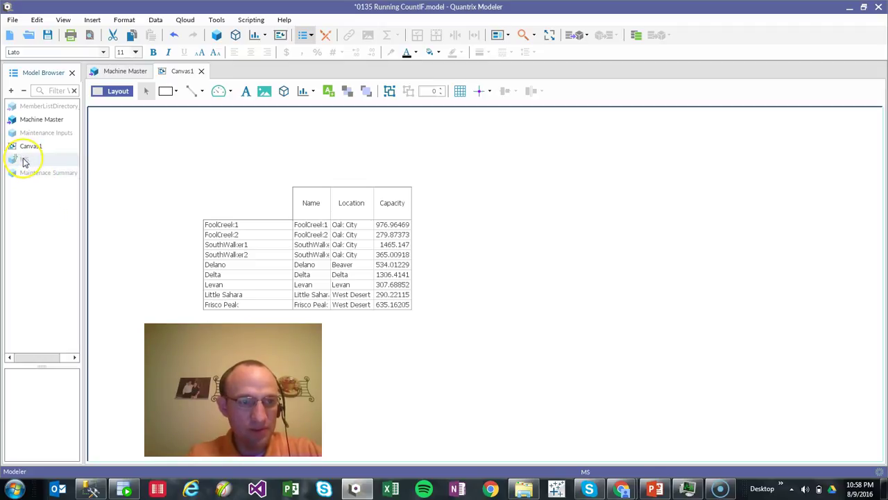
double_click(24, 161)
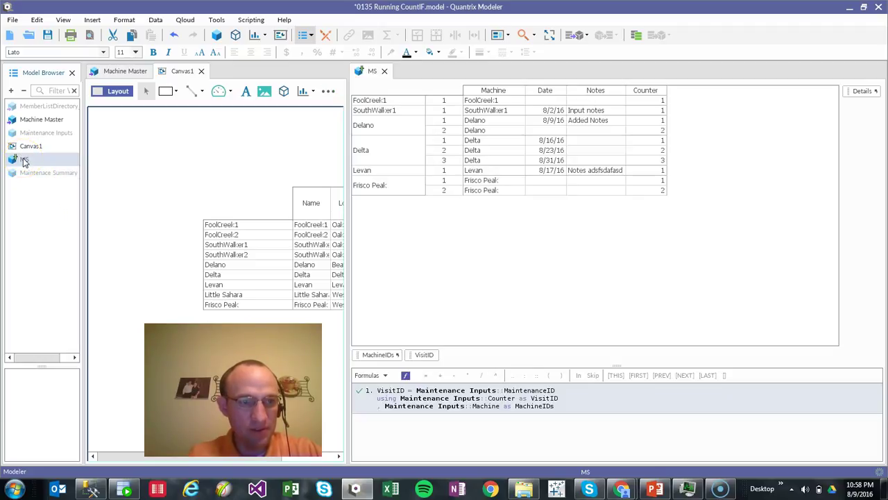
click(385, 71)
drag(21, 161, 561, 208)
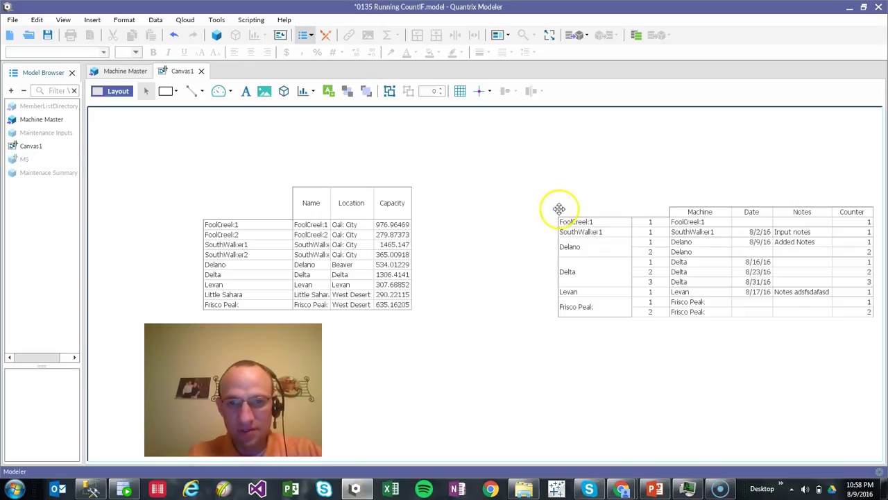
drag(624, 248, 483, 232)
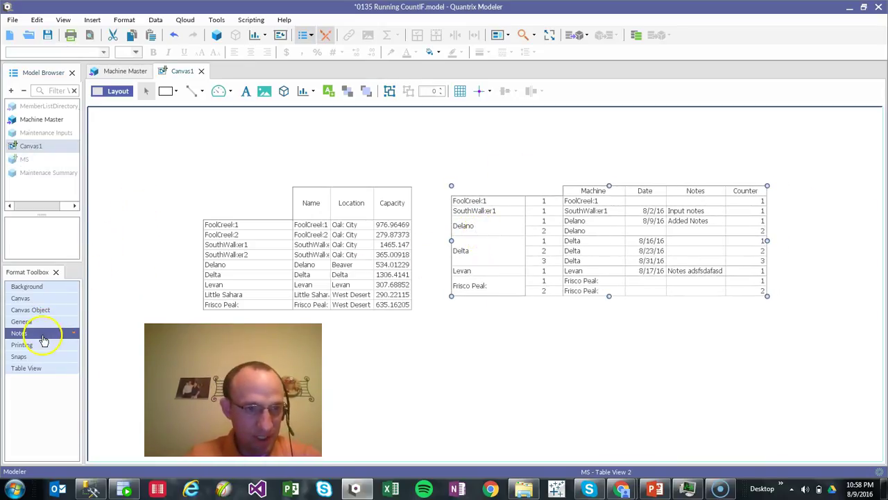
- Turn off Hide Category Tiles for both the MS and Machine Master tables on the canvas
click(55, 372)
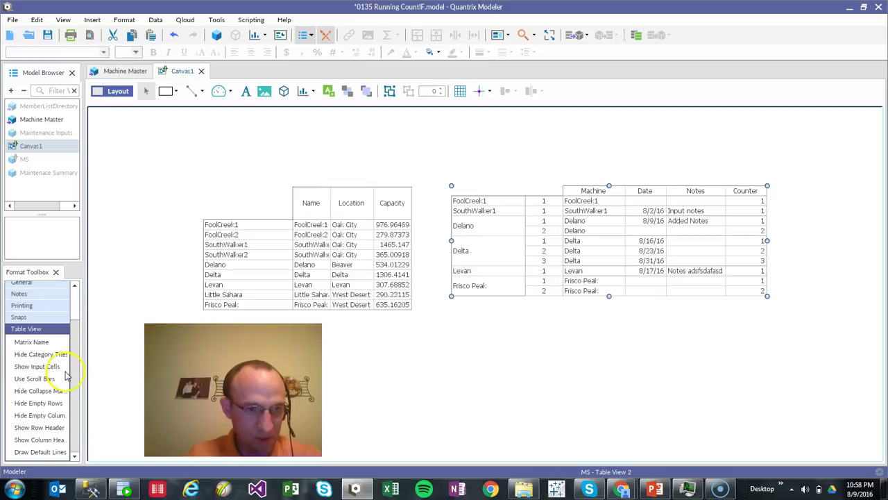
drag(83, 342, 154, 343)
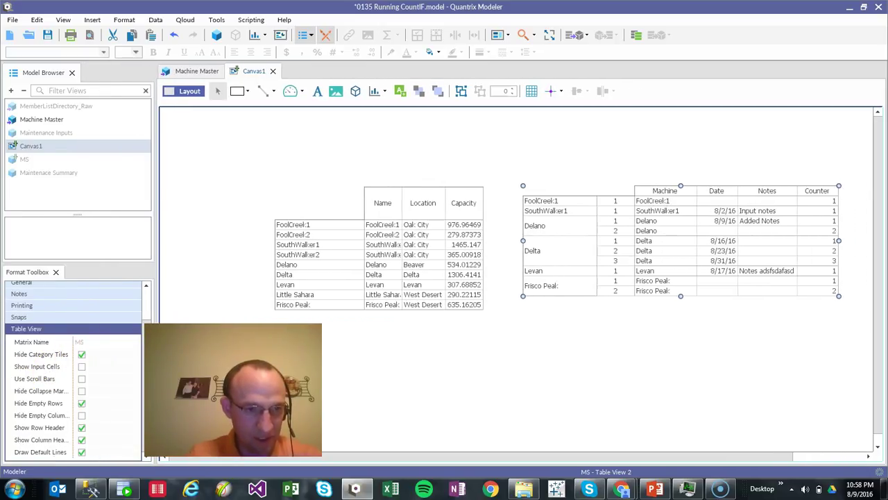
click(82, 356)
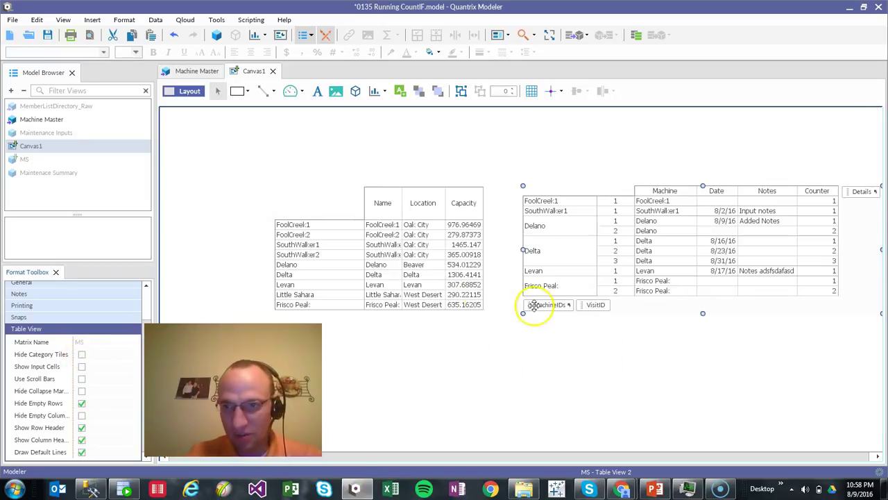
click(412, 305)
click(82, 354)
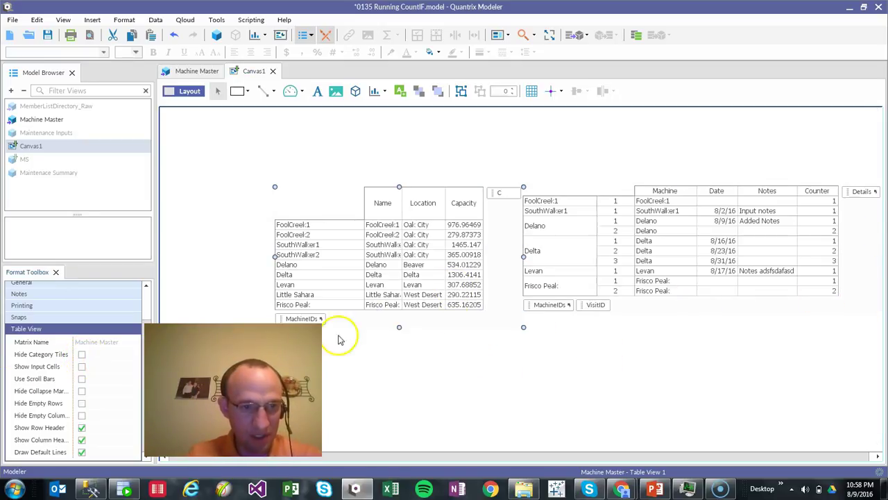
- Move the MachineIDs category of both tables into the canvas filter area and hide the tables' remaining category tiles
drag(548, 307, 195, 110)
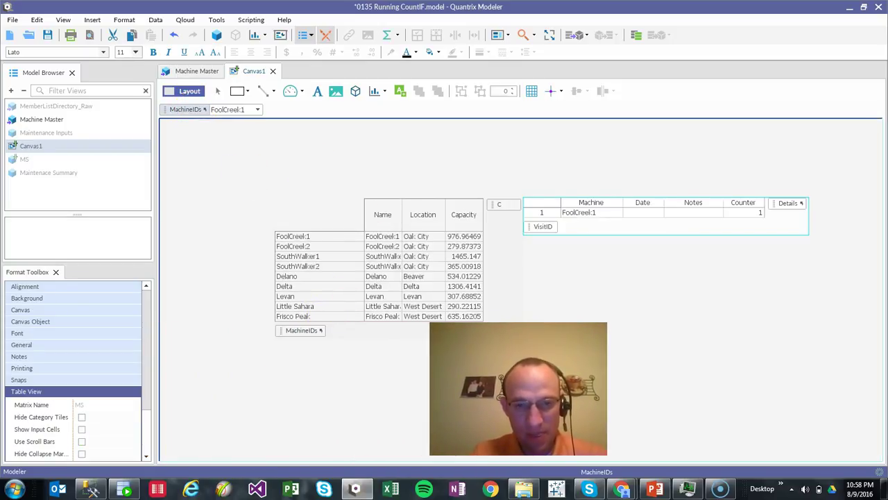
drag(281, 340, 266, 109)
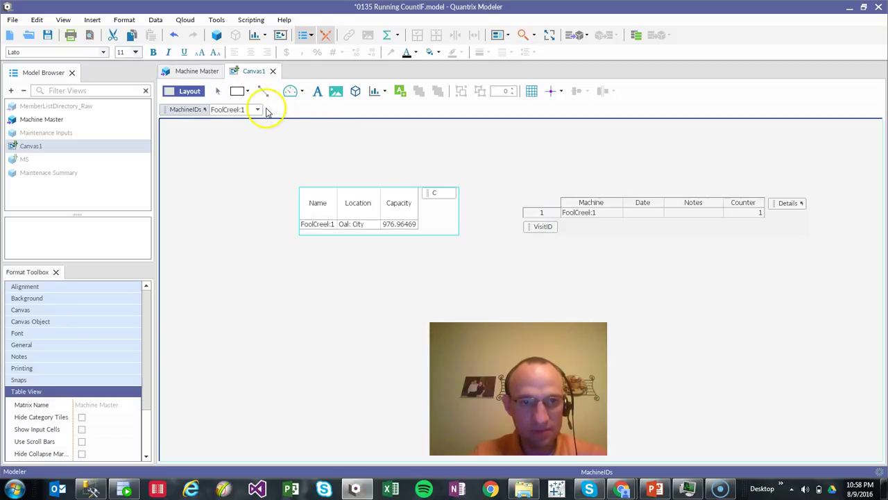
click(82, 418)
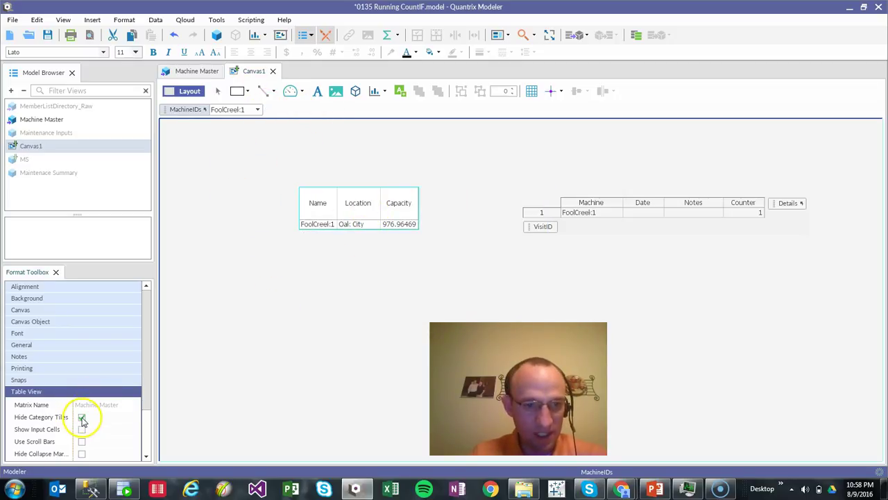
click(584, 203)
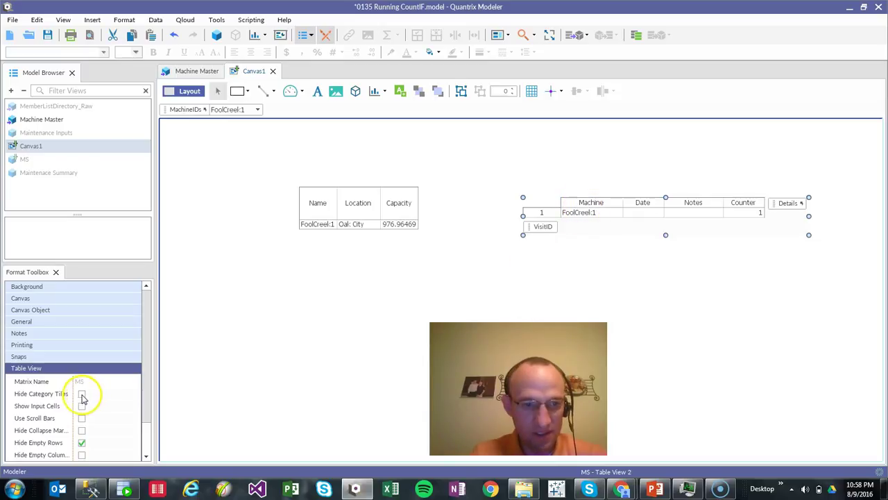
click(315, 362)
- Filter the canvas by MachineIDs to SouthWalker1 and to Delta, checking both tables for each machine
click(259, 111)
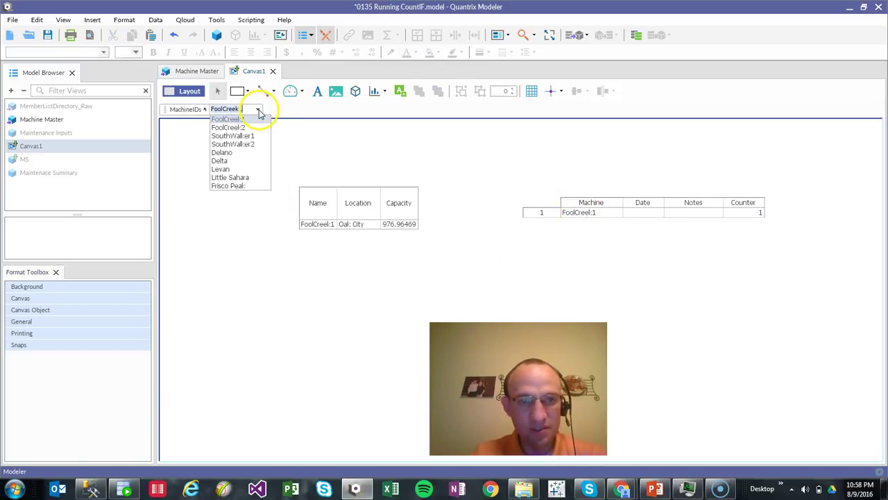
click(231, 135)
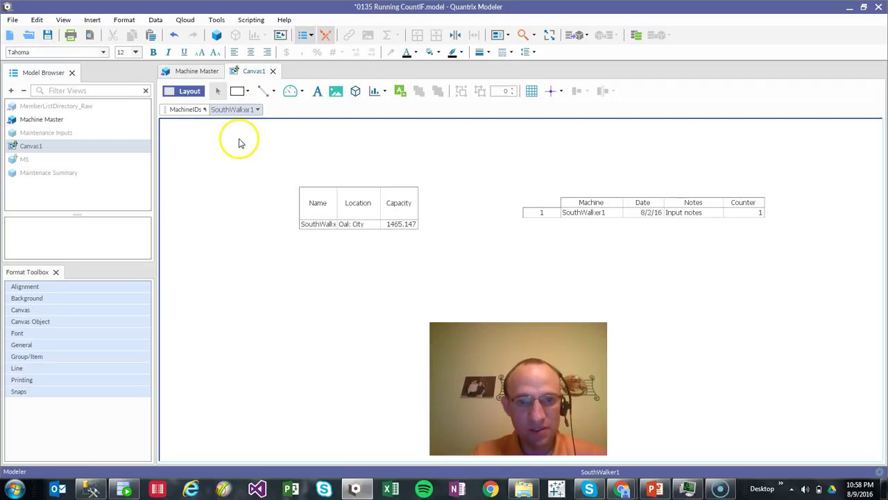
click(257, 111)
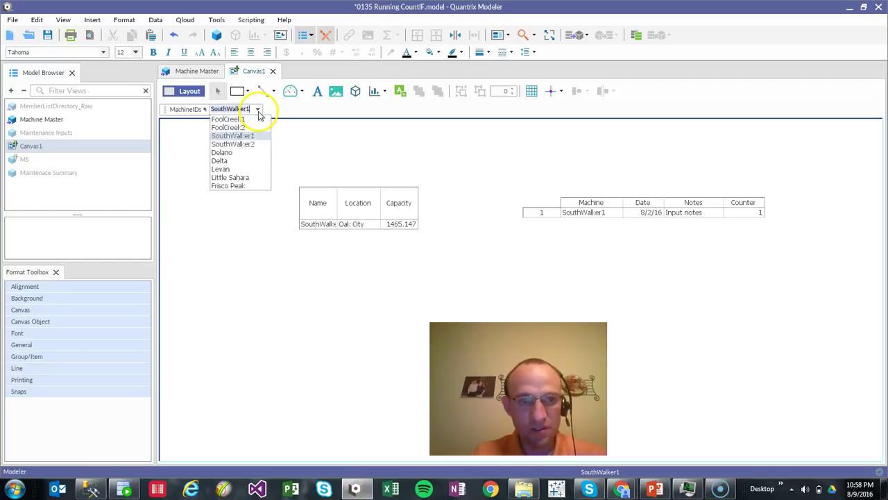
click(237, 161)
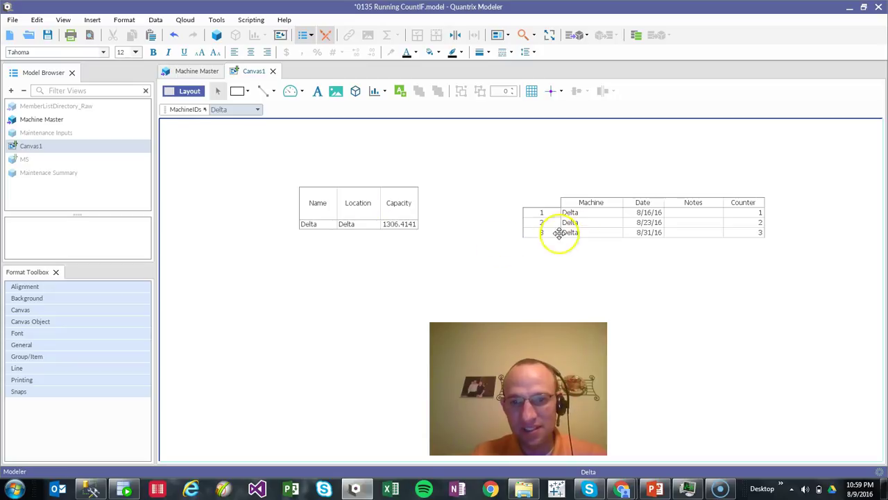
- Move the Machine Master and MS tables up and to the left on the canvas
drag(360, 220, 310, 193)
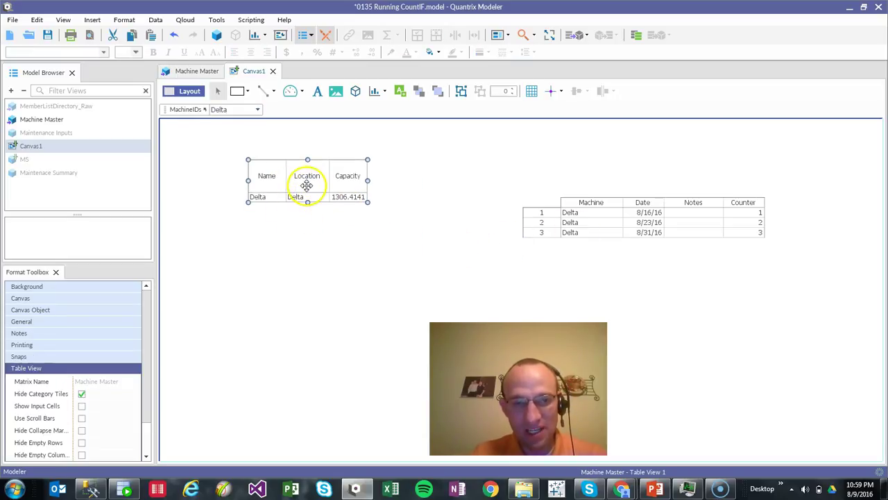
drag(616, 214, 552, 192)
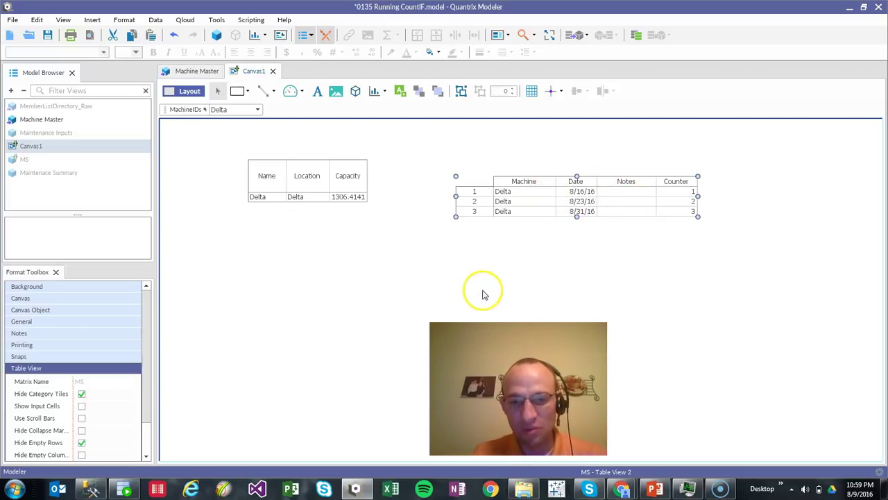
right_click(534, 187)
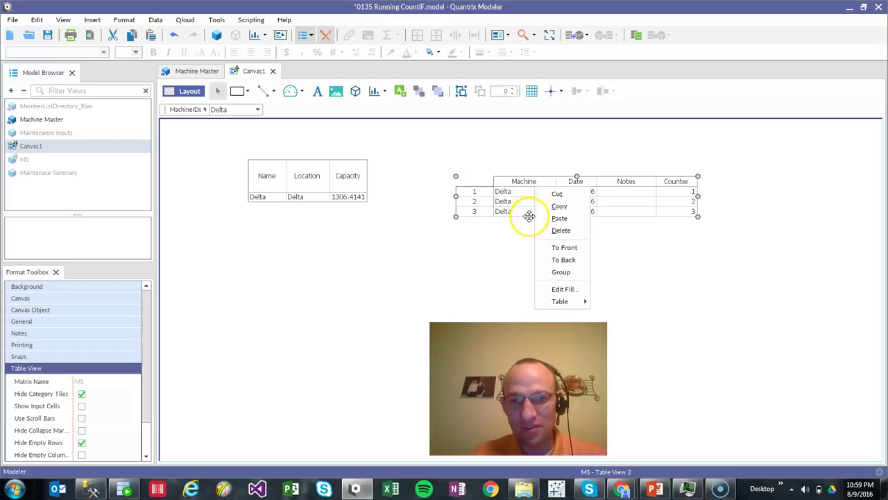
click(506, 198)
click(520, 179)
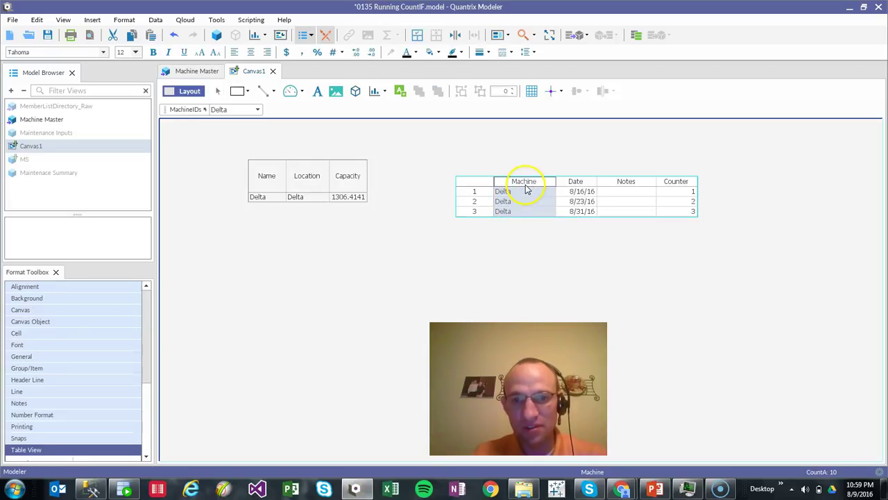
right_click(534, 175)
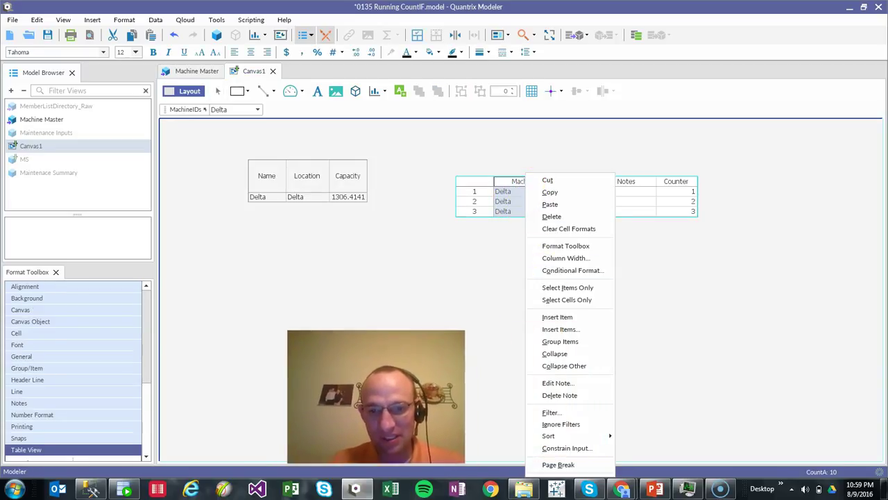
click(444, 259)
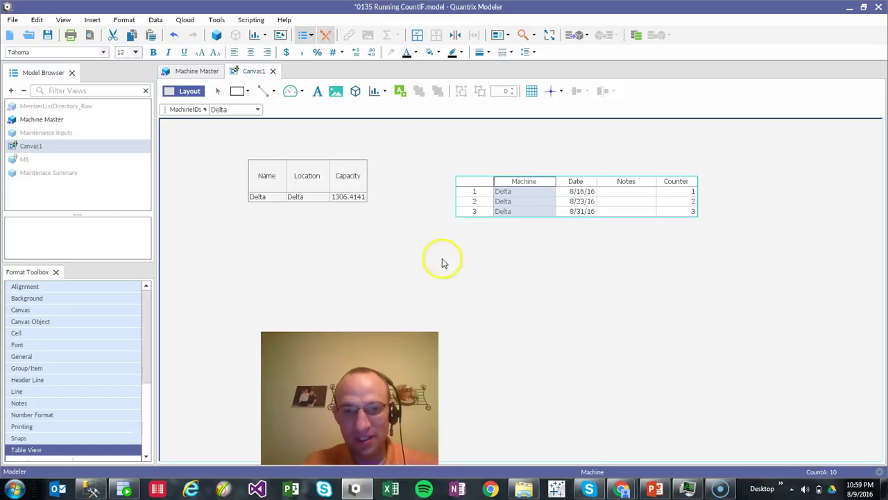
- Set the canvas MachineIDs filter to SouthWalker1
click(259, 110)
click(239, 141)
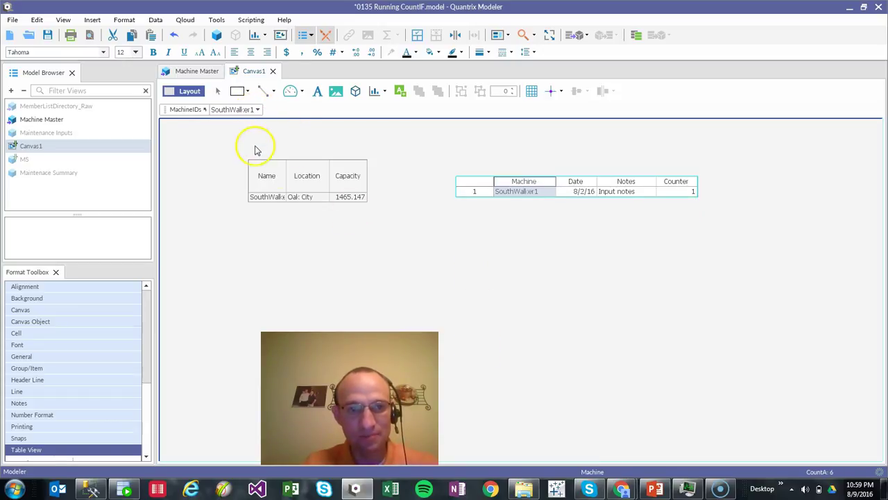
click(467, 266)
- Switch to the PowerPoint presentation and show its closing contact slide
key(alt+Tab)
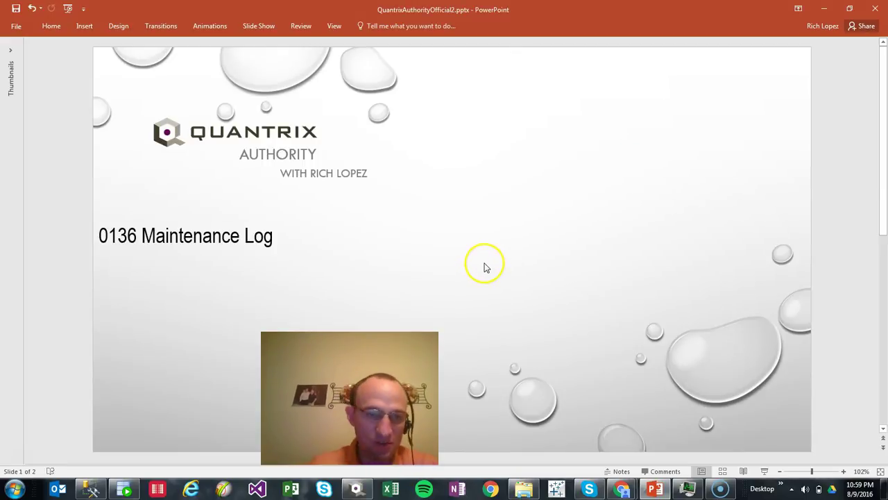
scroll(486, 267, down, 1)
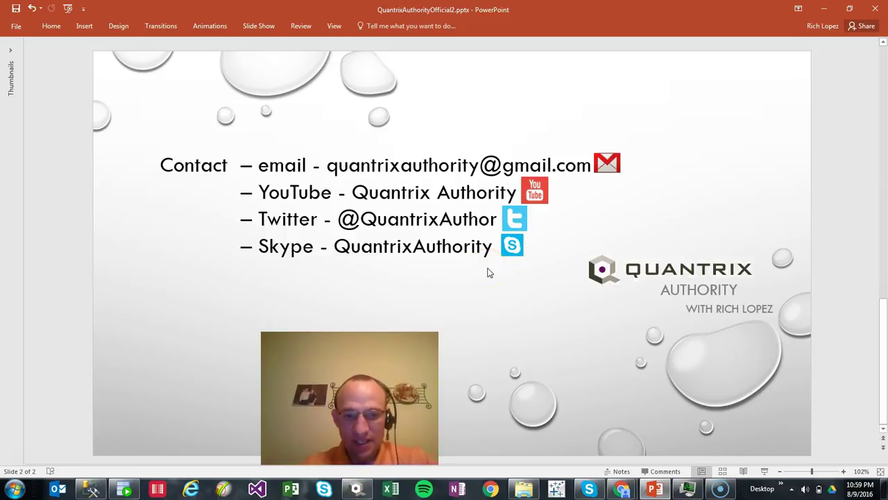